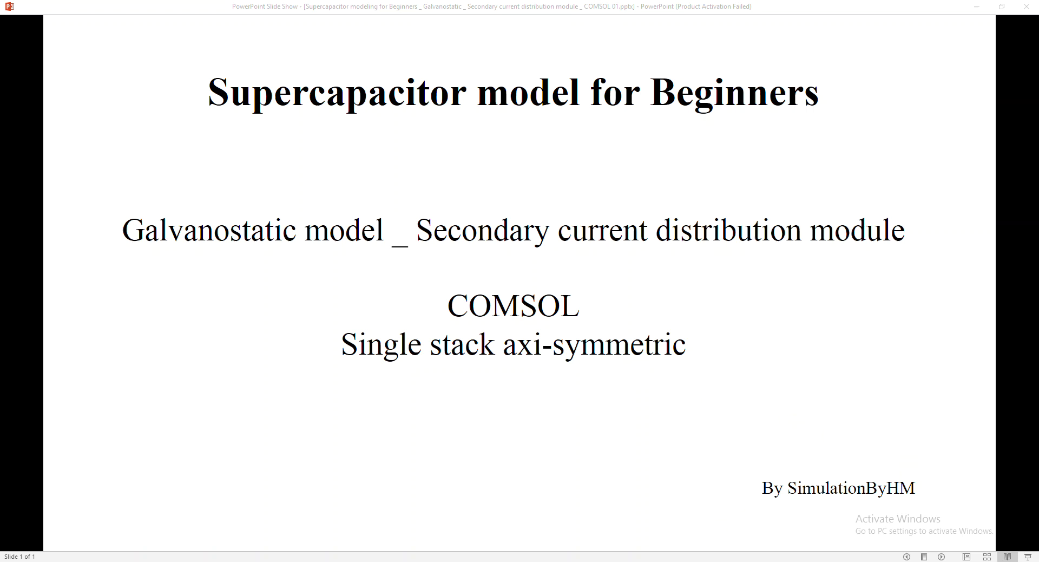
# - Switch from the PowerPoint title slide to the COMSOL window on its New screen
pyautogui.moveTo(715, 561)
pyautogui.click(742, 522)
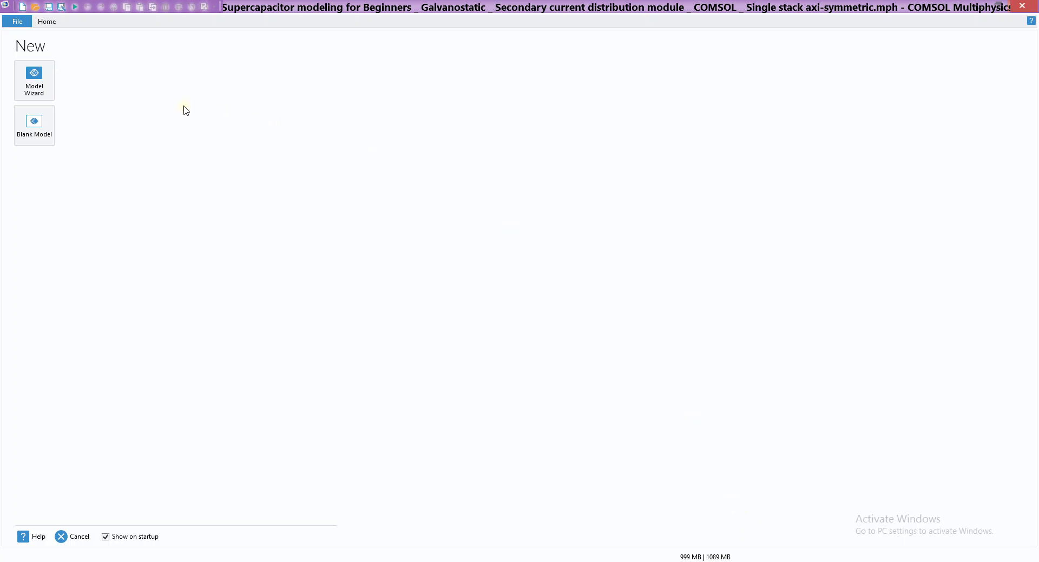
# - Start a Model Wizard model in 2D axisymmetric with Secondary Current Distribution physics
pyautogui.click(36, 85)
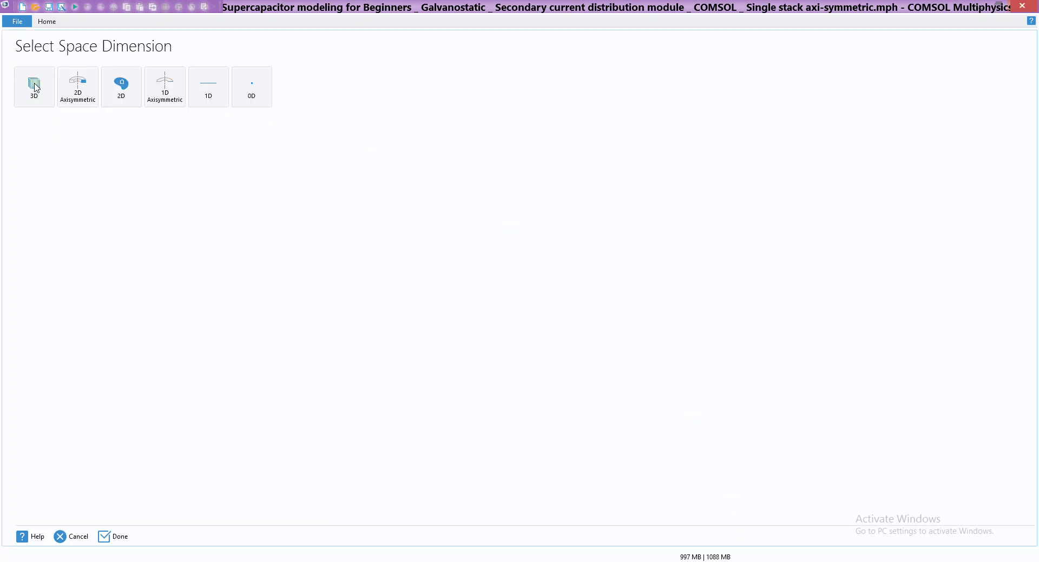
pyautogui.click(80, 105)
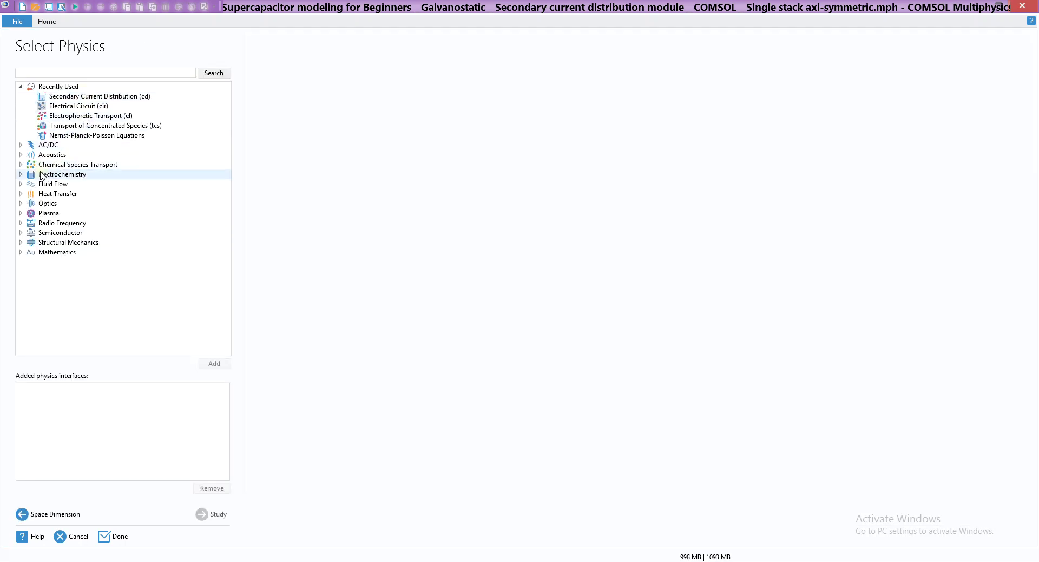
pyautogui.click(21, 174)
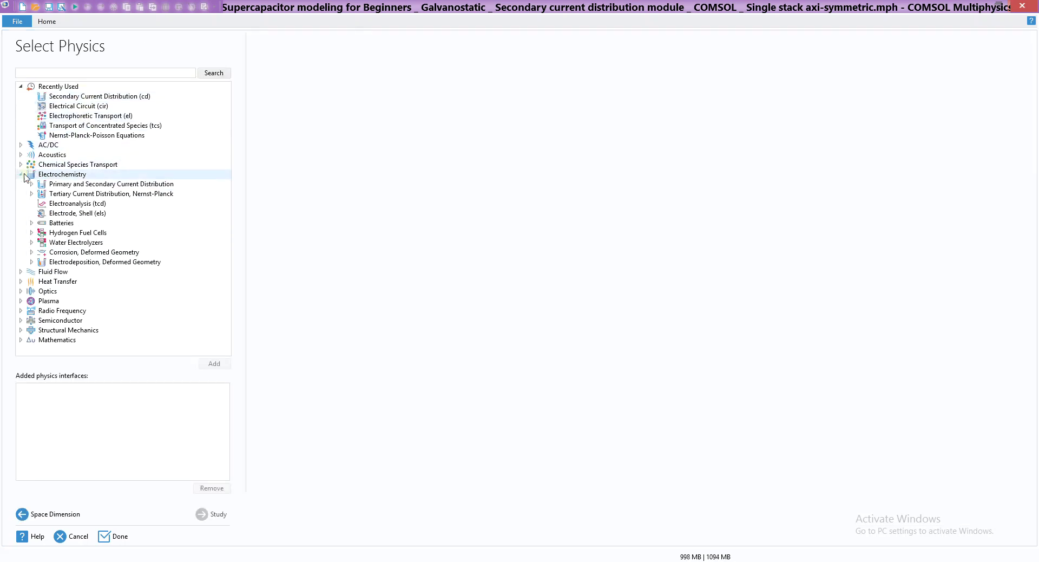
pyautogui.click(32, 184)
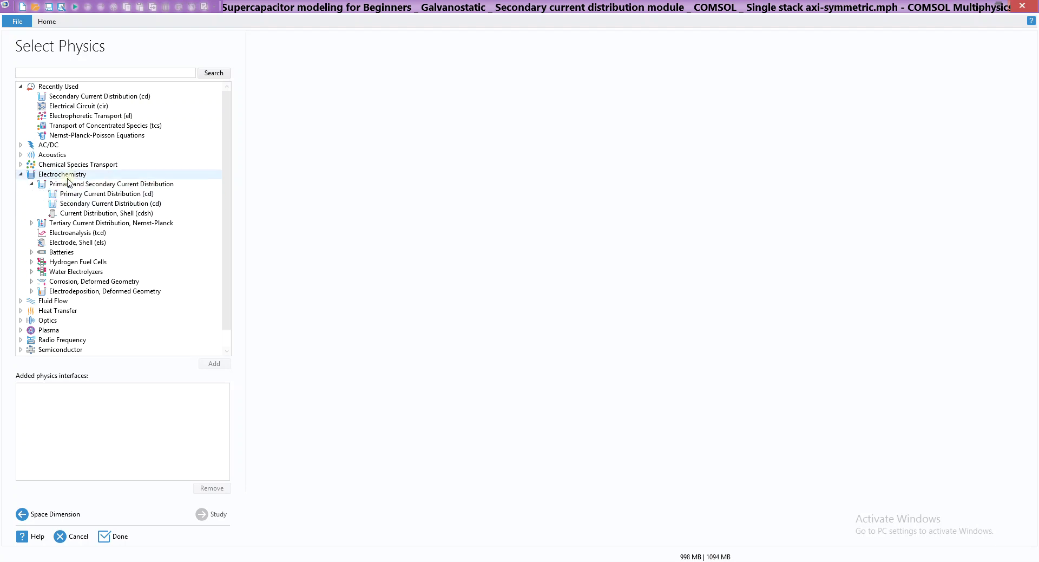
pyautogui.doubleClick(74, 204)
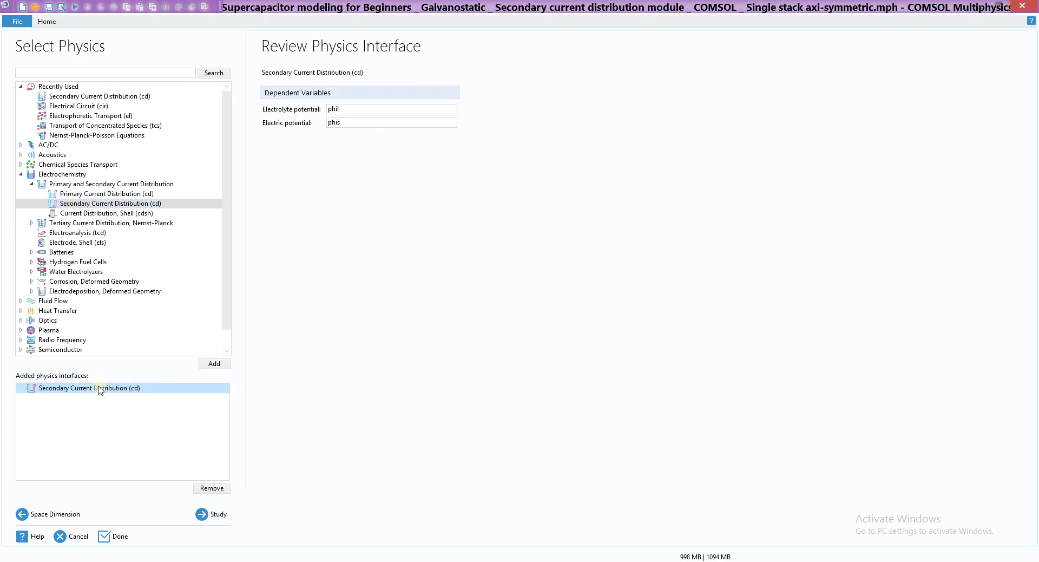
# - Add a Time Dependent study to complete the new model setup
pyautogui.click(202, 514)
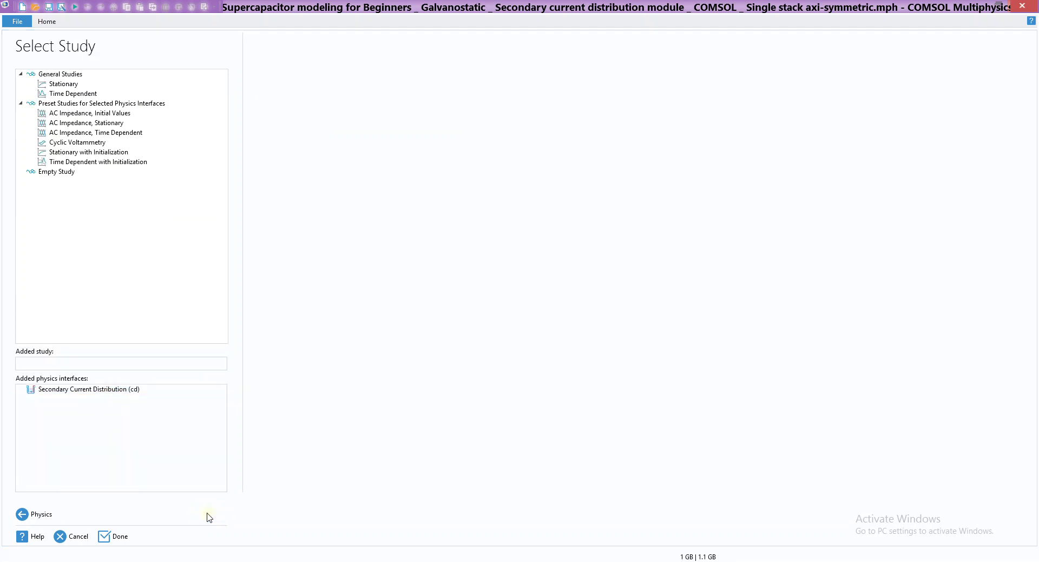
pyautogui.click(77, 94)
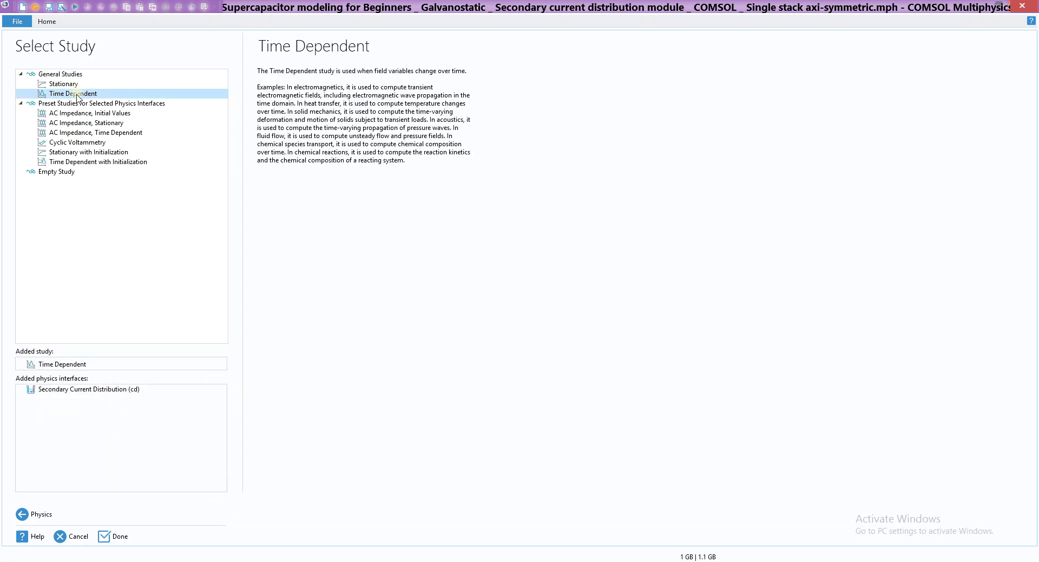
pyautogui.doubleClick(99, 96)
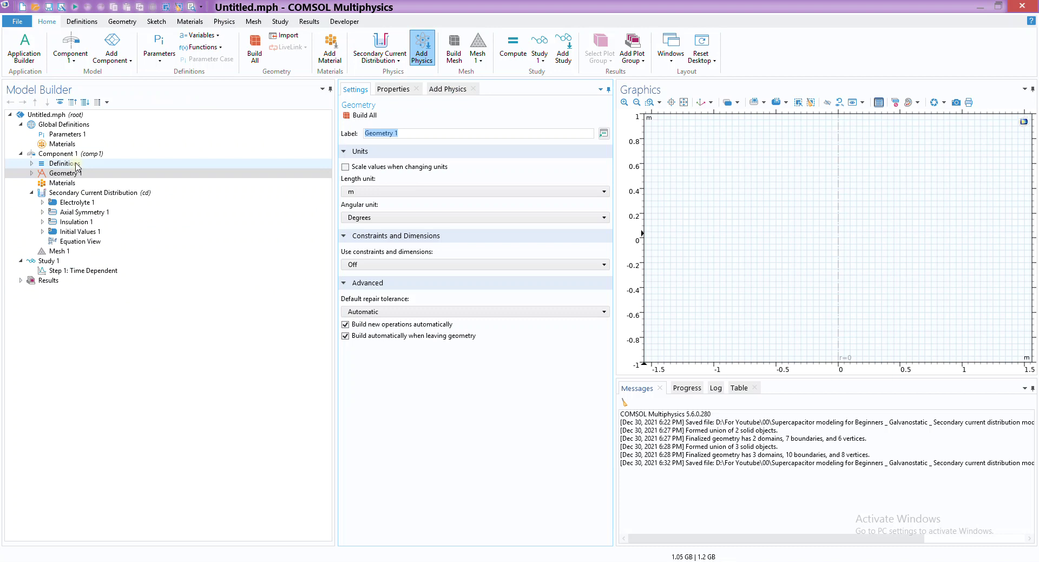
# - Copy the seven parameters r_in through sigma_a_c from the finished supercapacitor model
pyautogui.click(71, 135)
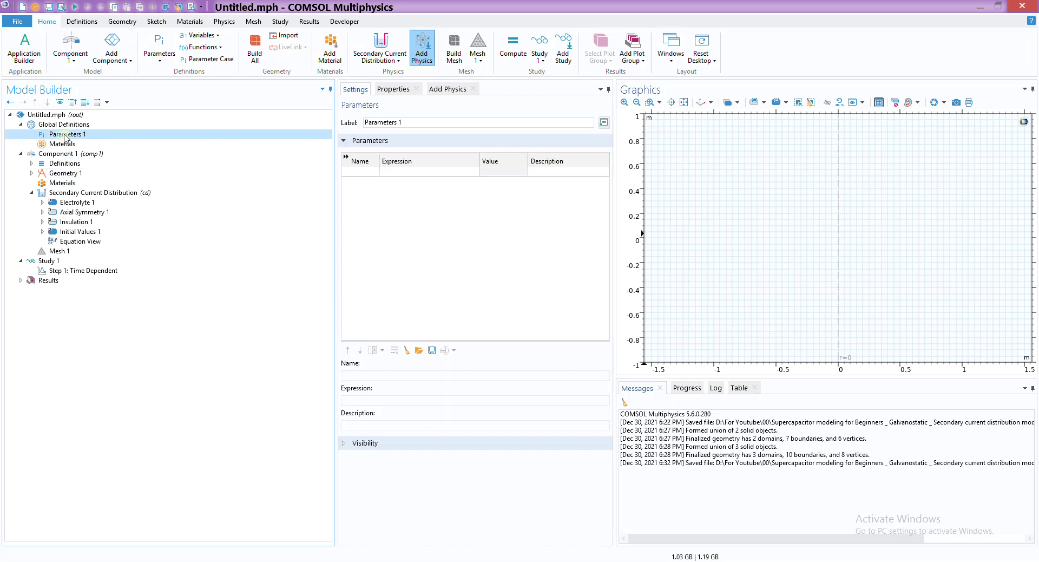
pyautogui.moveTo(714, 557)
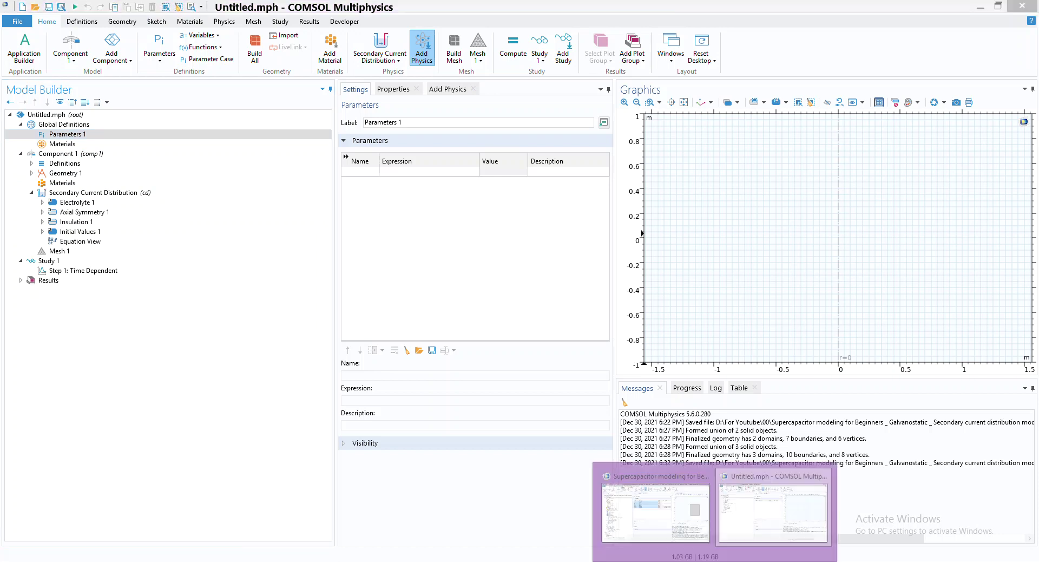
pyautogui.click(667, 528)
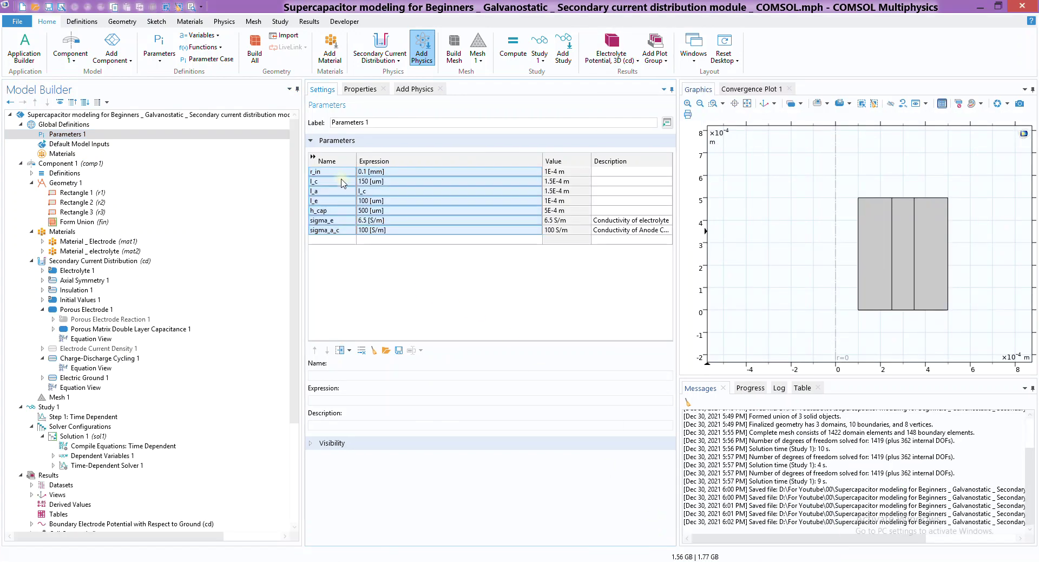
pyautogui.moveTo(325, 171); pyautogui.dragTo(494, 230)
pyautogui.rightClick(495, 230)
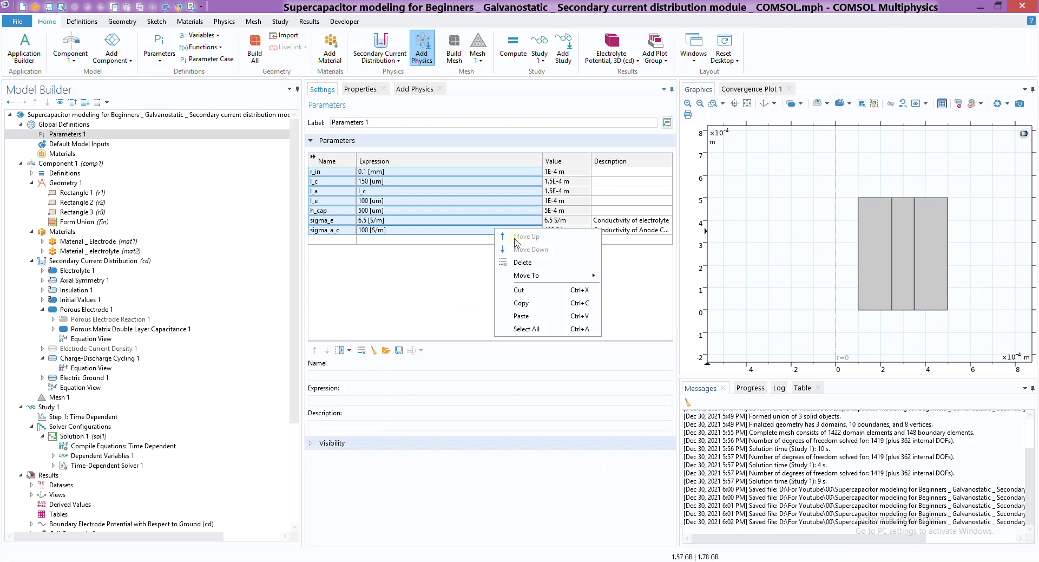
pyautogui.click(521, 302)
# - Paste the copied parameters into the untitled model's Parameters 1 table and inspect r_in
pyautogui.click(715, 560)
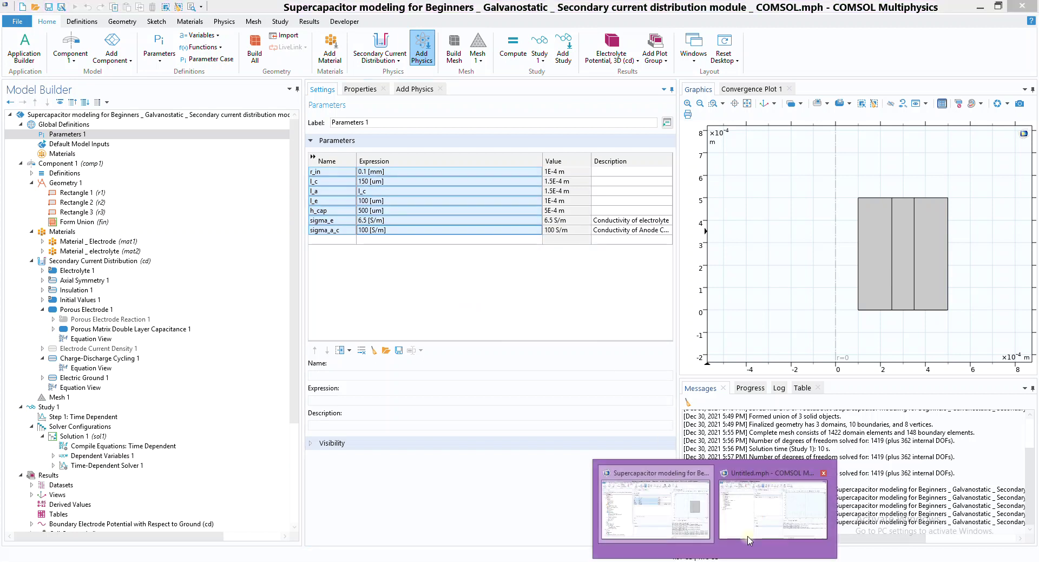
pyautogui.click(760, 514)
pyautogui.rightClick(363, 171)
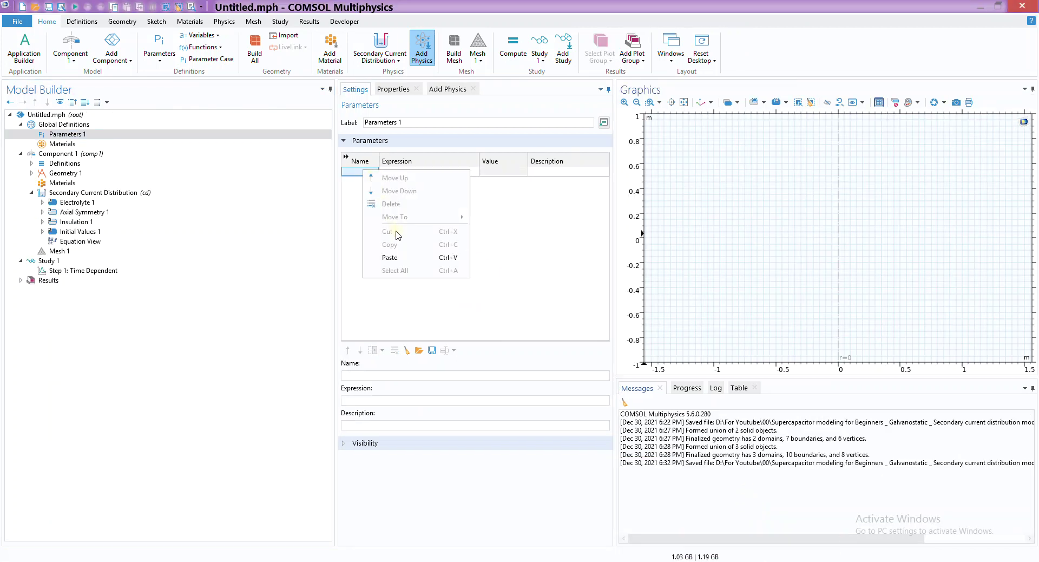
pyautogui.click(400, 258)
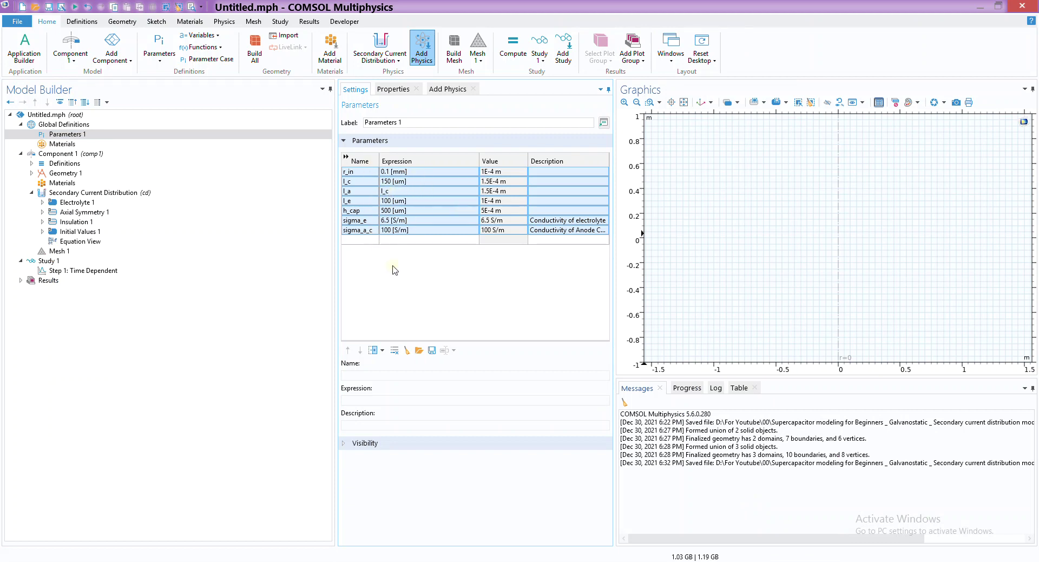
pyautogui.click(352, 173)
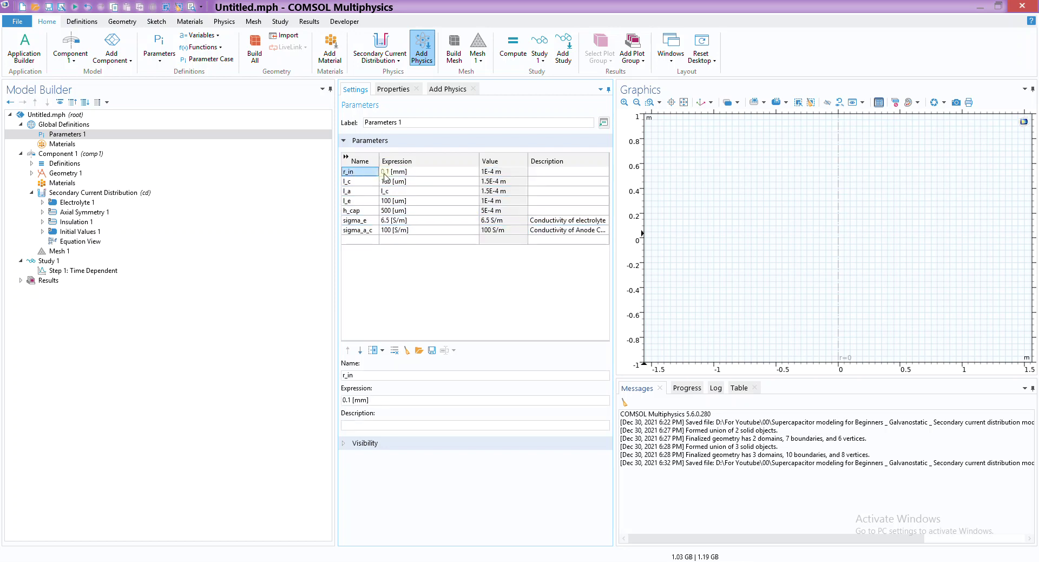
pyautogui.click(377, 173)
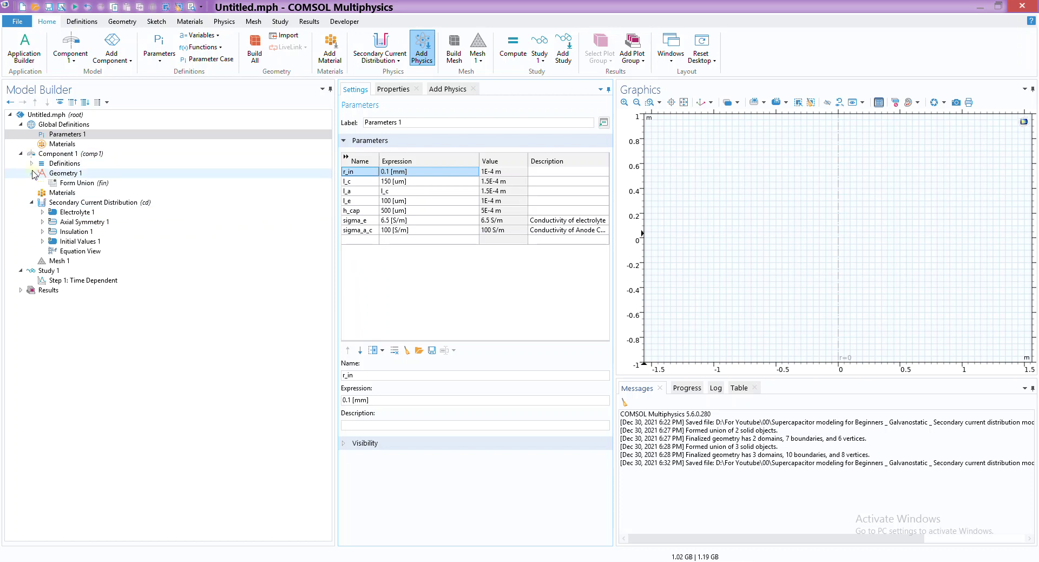
# - Add Rectangle 1 with width l_a, height h_cap at r = r_in and build it
pyautogui.rightClick(44, 174)
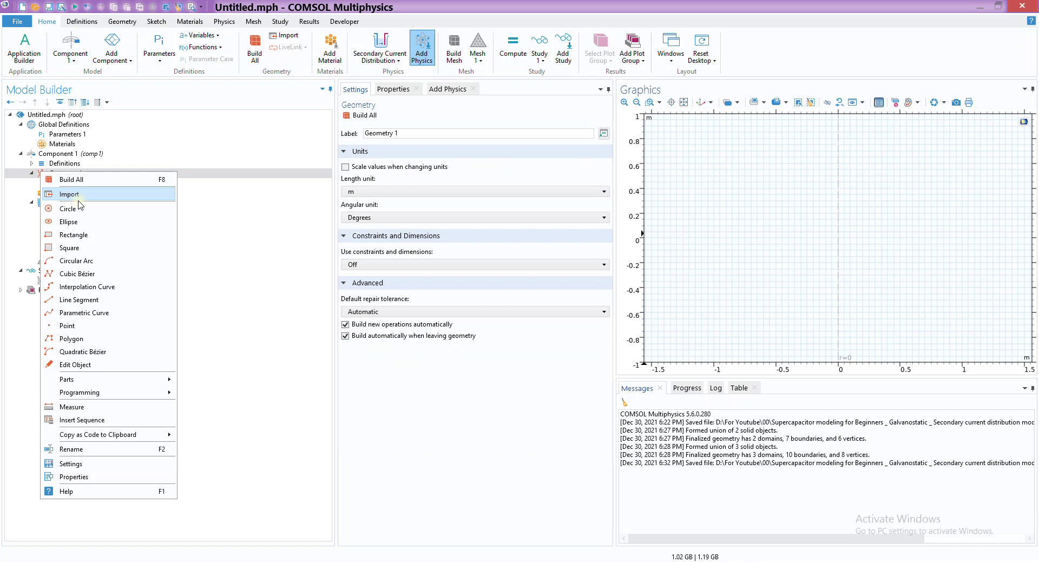
pyautogui.click(87, 236)
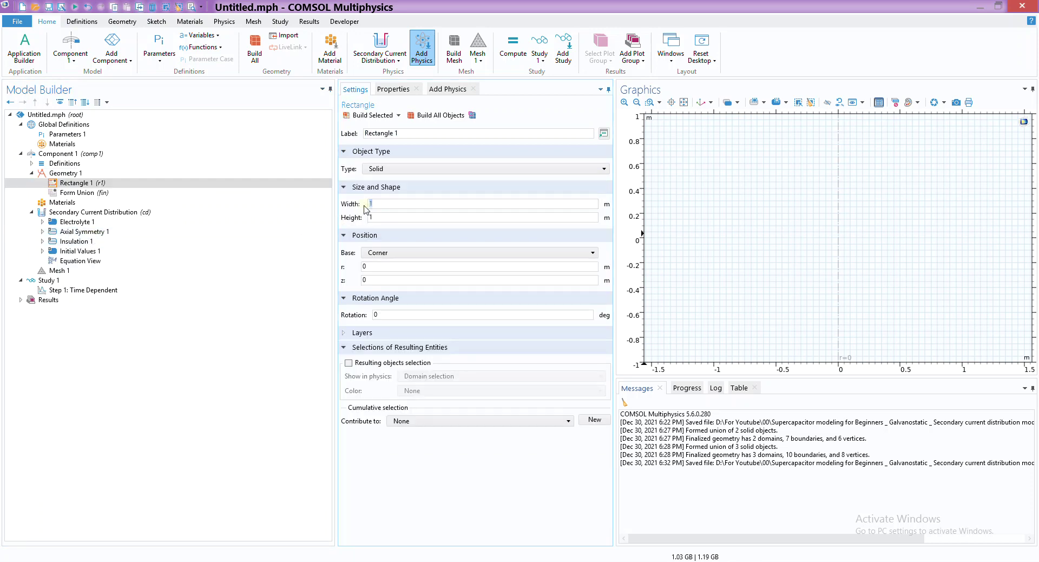
pyautogui.press('Tab')
pyautogui.press('Tab')
pyautogui.press('Tab')
pyautogui.click(377, 115)
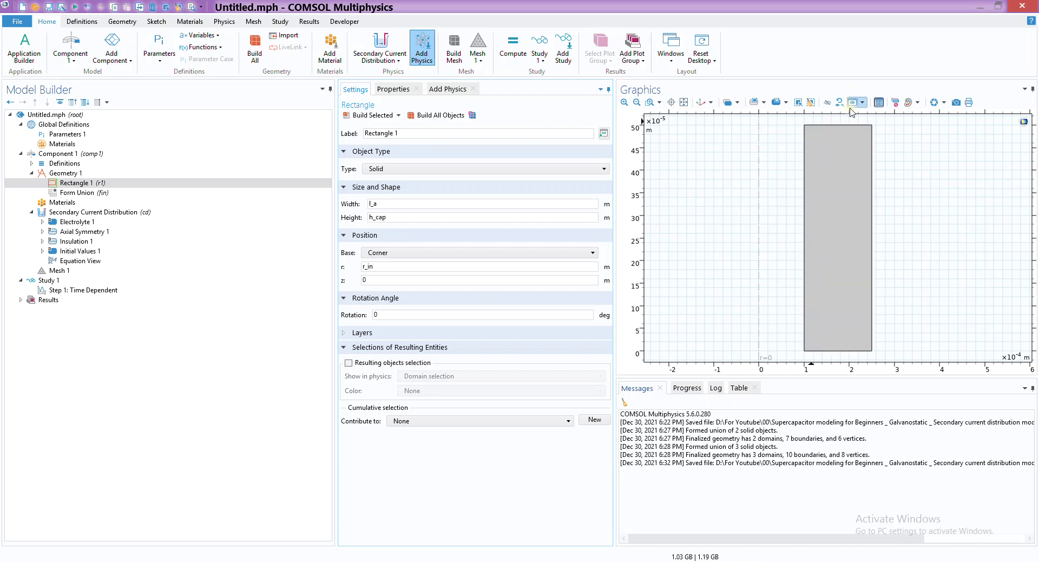
pyautogui.click(70, 184)
# - Add Rectangle 2 with width l_e, height h_cap at r = r_in+l_a and build it
pyautogui.rightClick(63, 173)
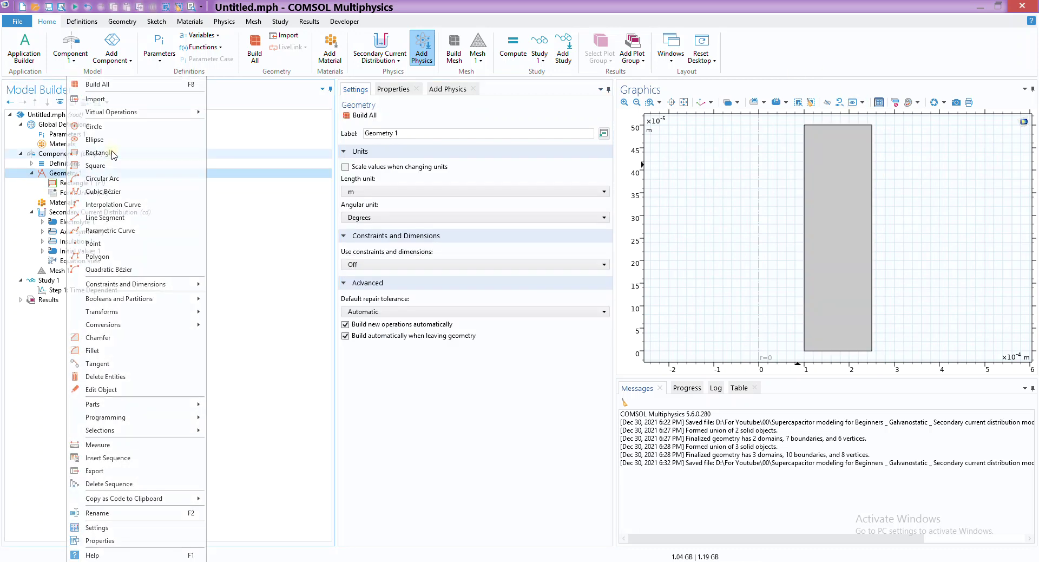
pyautogui.click(112, 153)
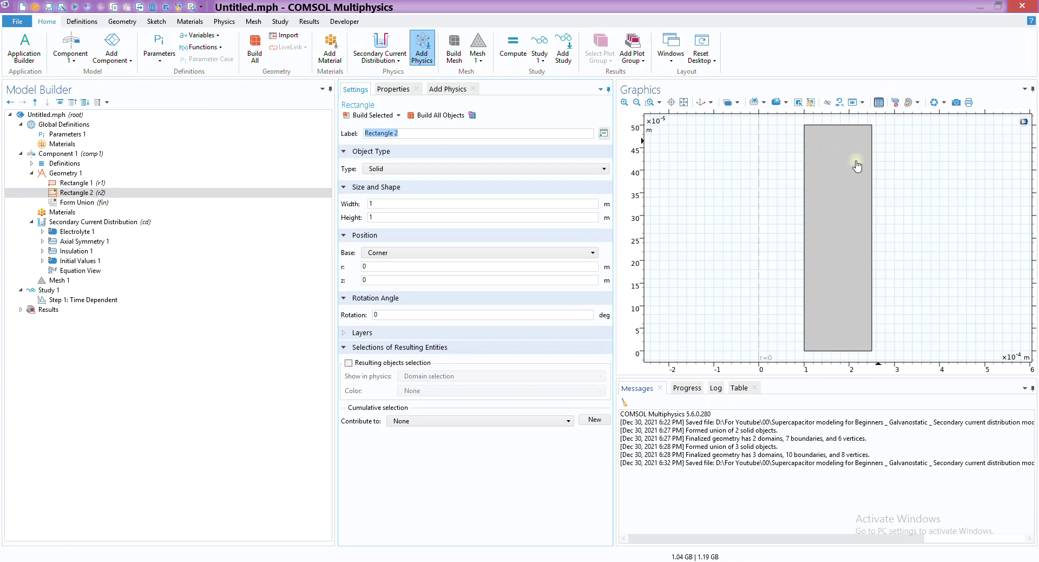
pyautogui.doubleClick(371, 204)
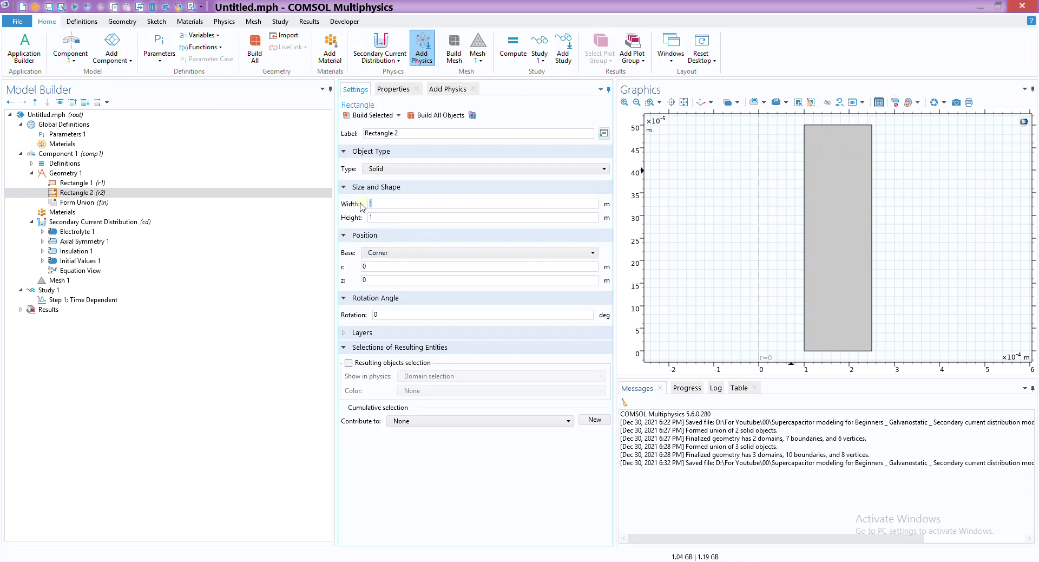
pyautogui.write('l_e')
pyautogui.press('Tab')
pyautogui.write('h_cap')
pyautogui.doubleClick(379, 266)
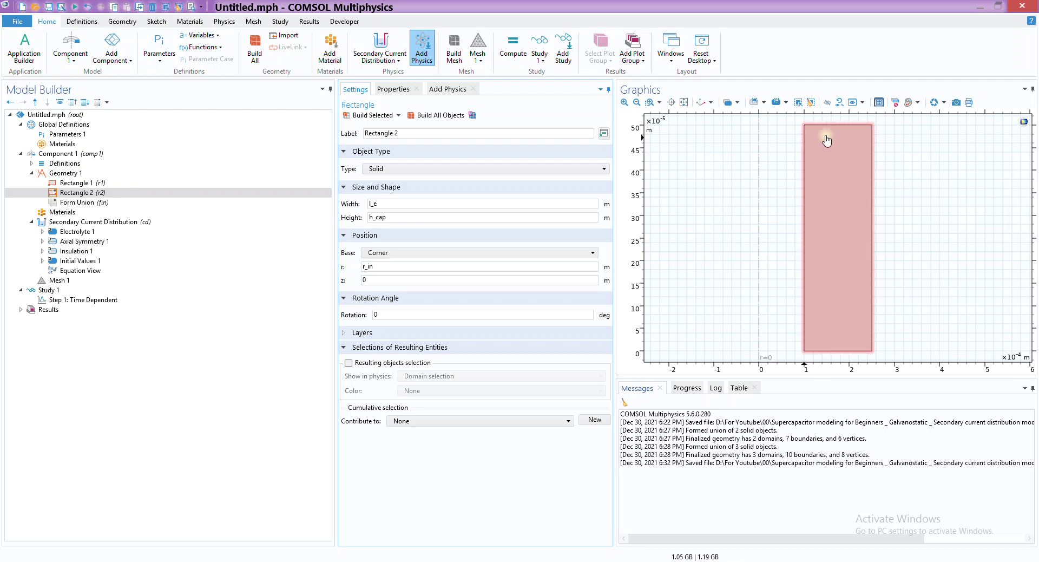
pyautogui.write('r_in')
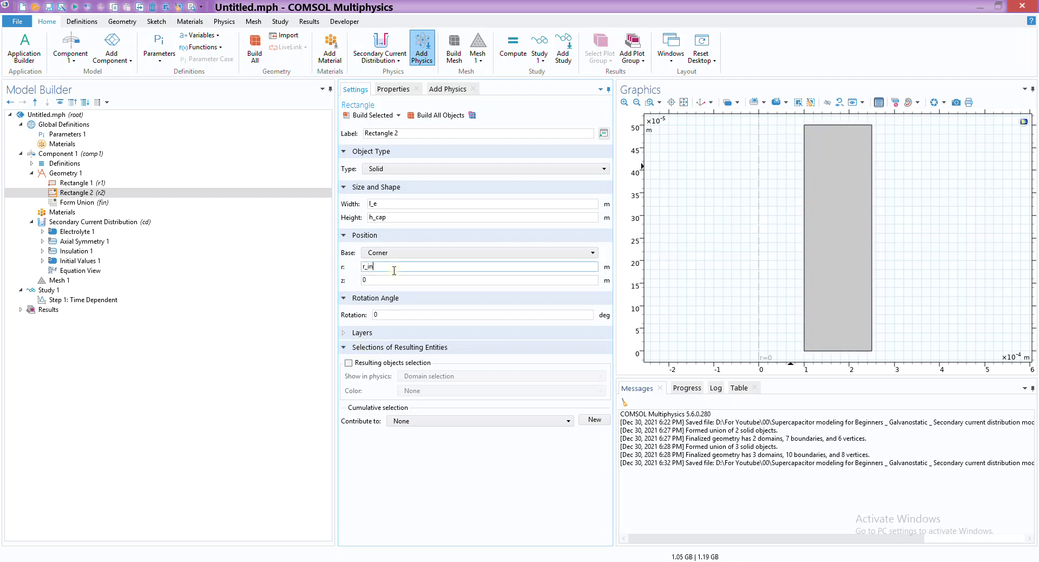
pyautogui.write('+l_a')
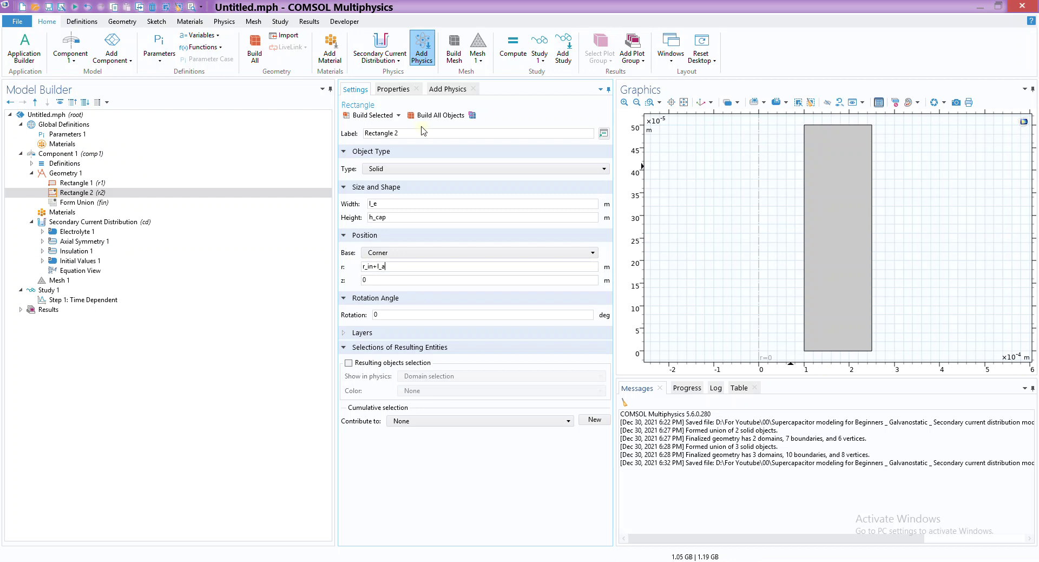
pyautogui.click(372, 115)
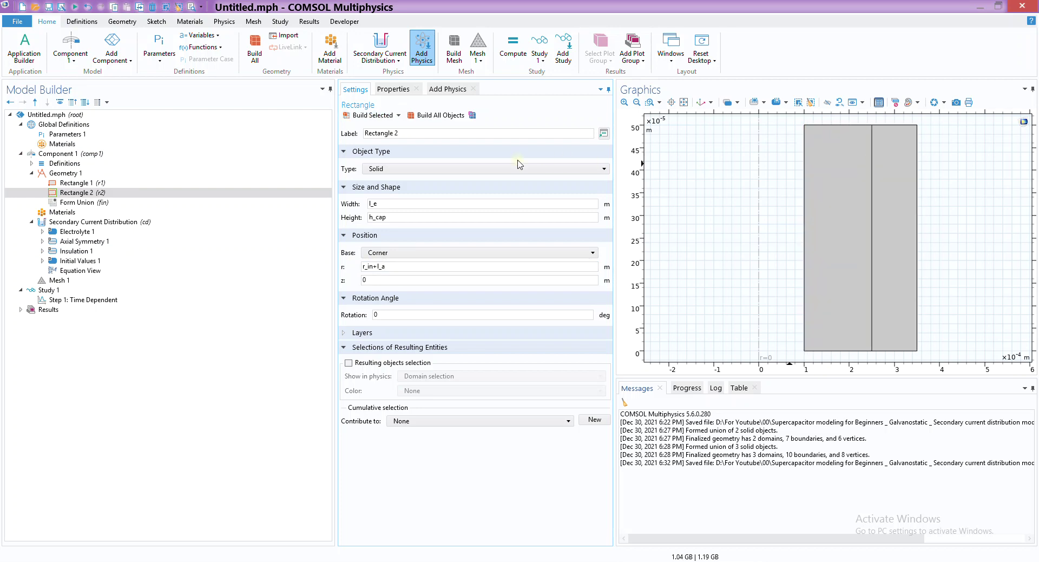
pyautogui.click(73, 173)
pyautogui.rightClick(73, 174)
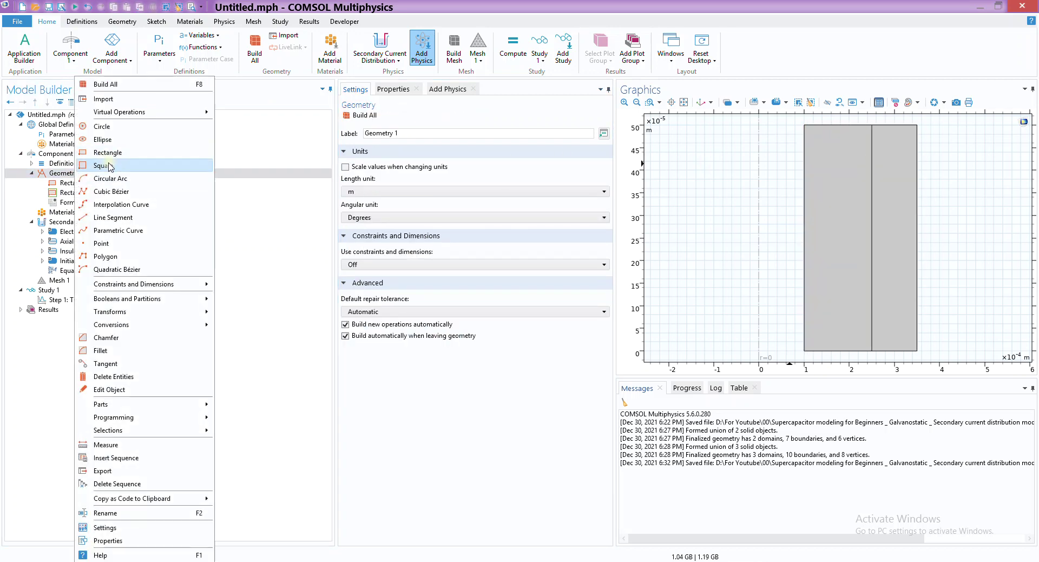
# - Add Rectangle 3 and set its r position to r_in+l_a+l_e, reusing Rectangle 2's expression
pyautogui.click(112, 157)
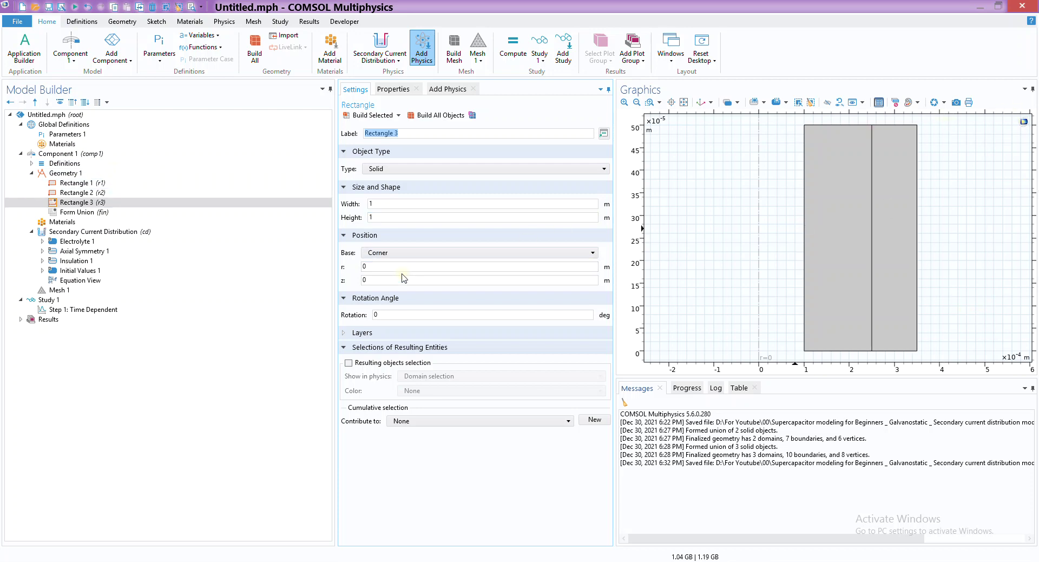
pyautogui.click(76, 193)
pyautogui.moveTo(411, 266); pyautogui.dragTo(352, 268)
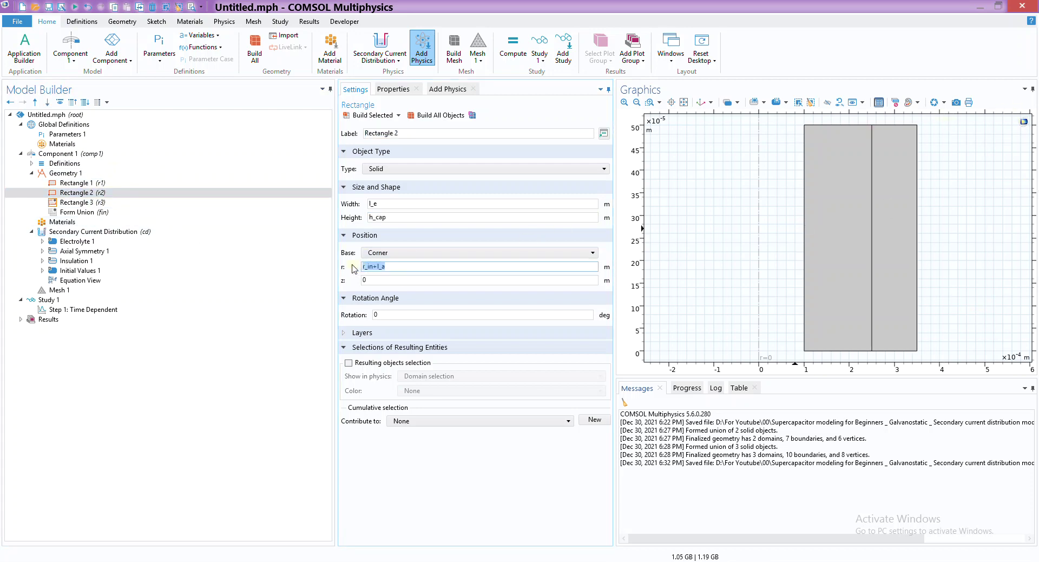
pyautogui.hotkey('ctrl', 'c')
pyautogui.click(76, 202)
pyautogui.doubleClick(410, 266)
pyautogui.hotkey('ctrl', 'v')
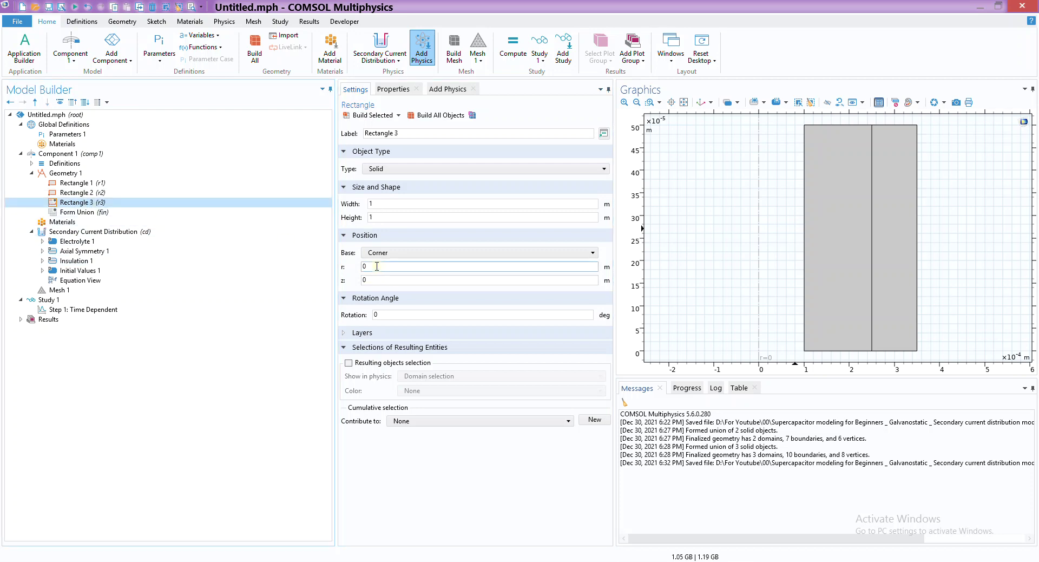
pyautogui.write('+l_a+l_e')
# - Give Rectangle 3 width l_a and height h_cap, then build it
pyautogui.doubleClick(371, 204)
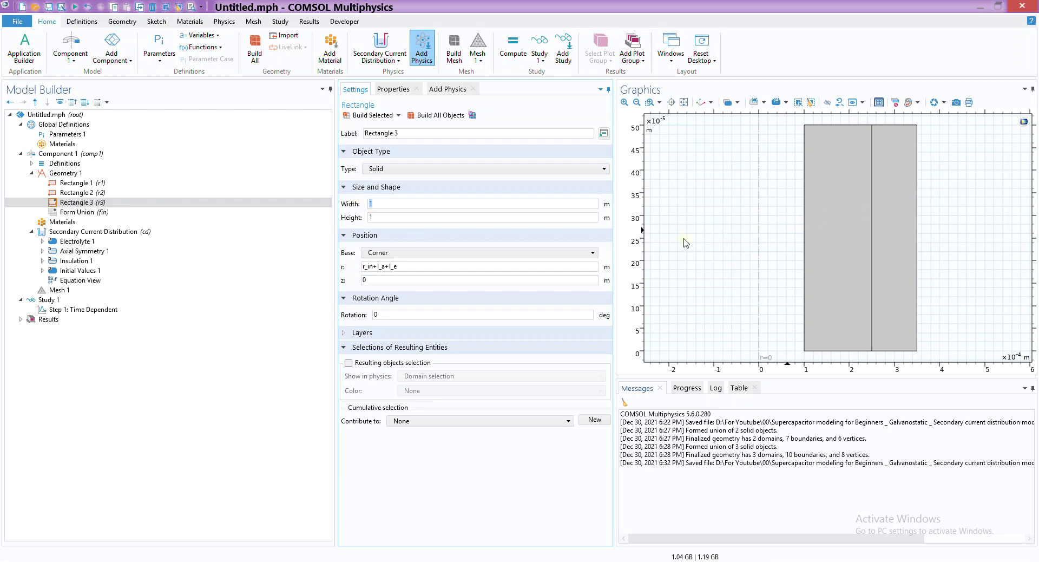
pyautogui.write('l_a')
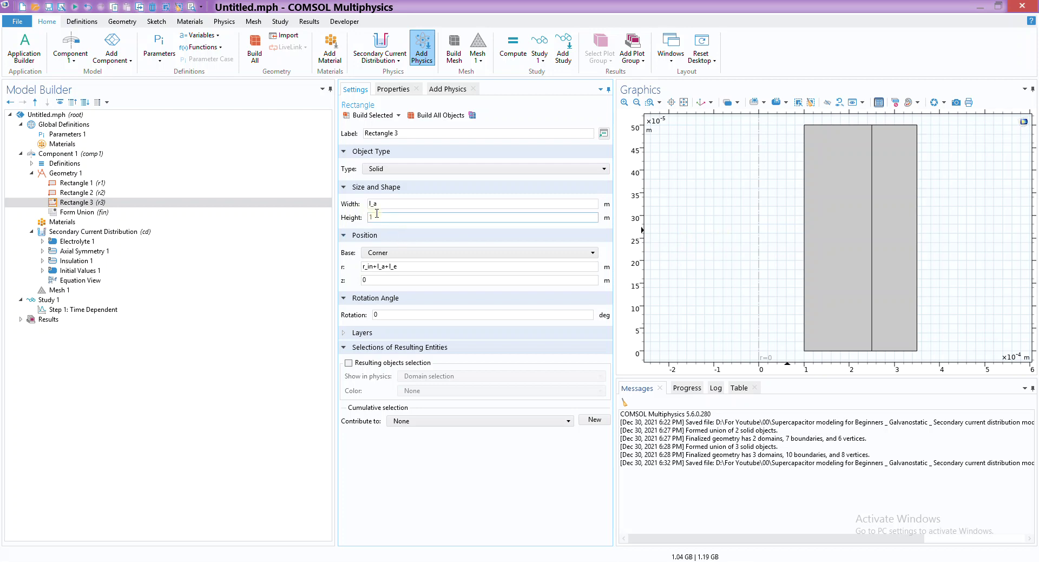
pyautogui.moveTo(376, 215); pyautogui.dragTo(349, 219)
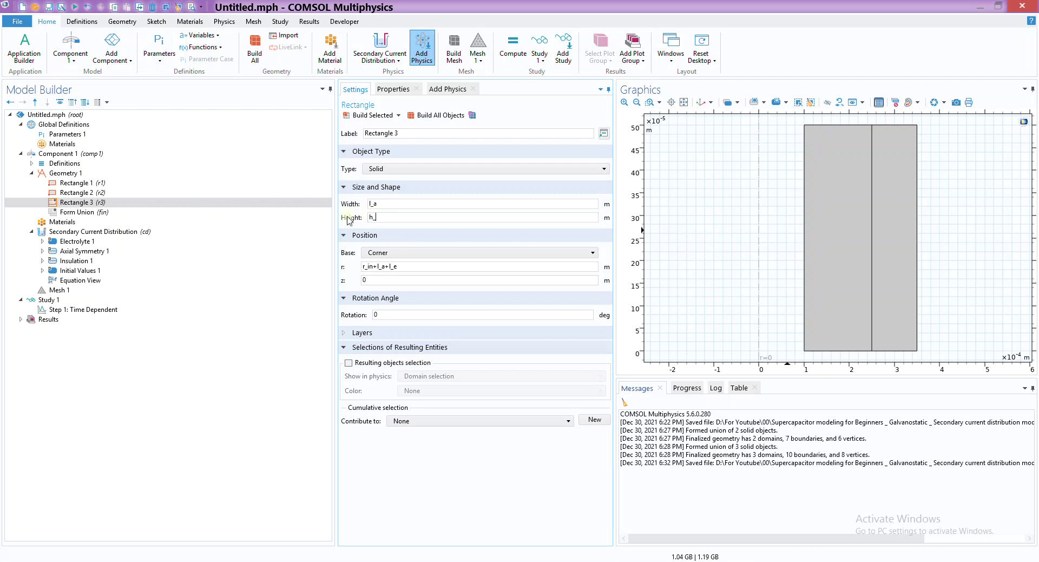
pyautogui.write('h_cap')
pyautogui.click(372, 114)
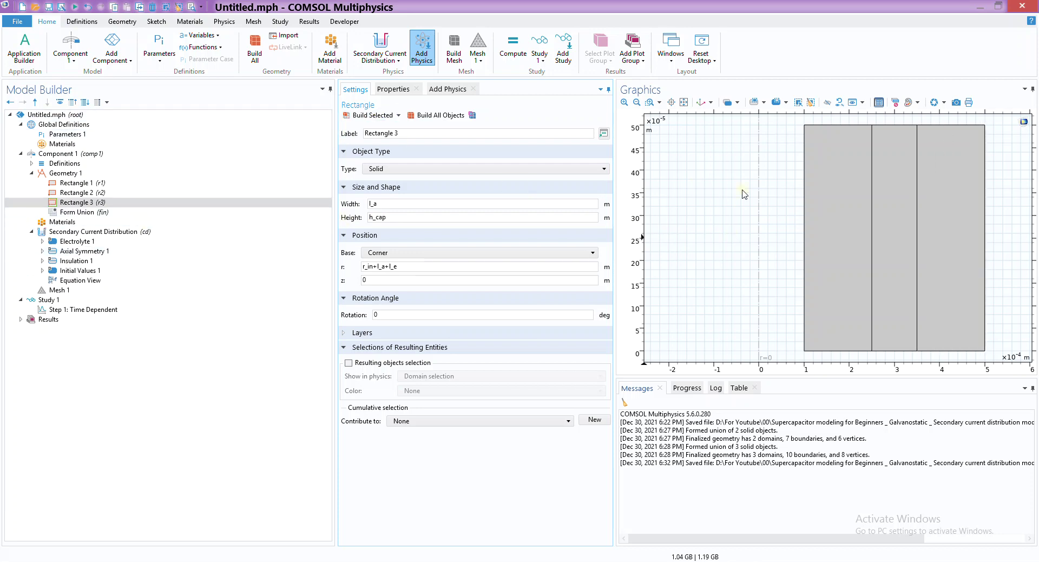
pyautogui.click(62, 222)
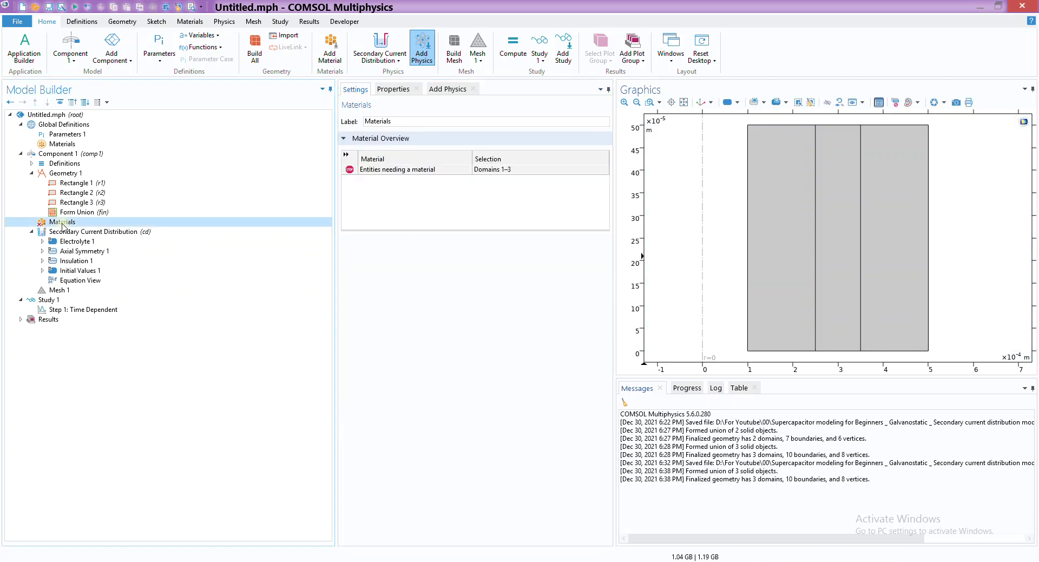
# - Add two blank materials to the component
pyautogui.rightClick(62, 226)
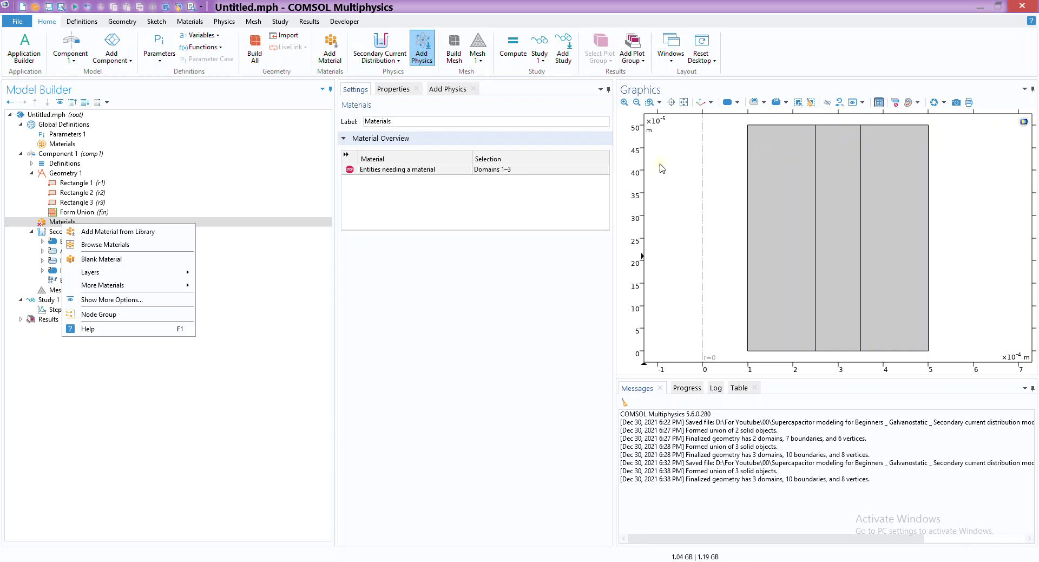
pyautogui.click(111, 259)
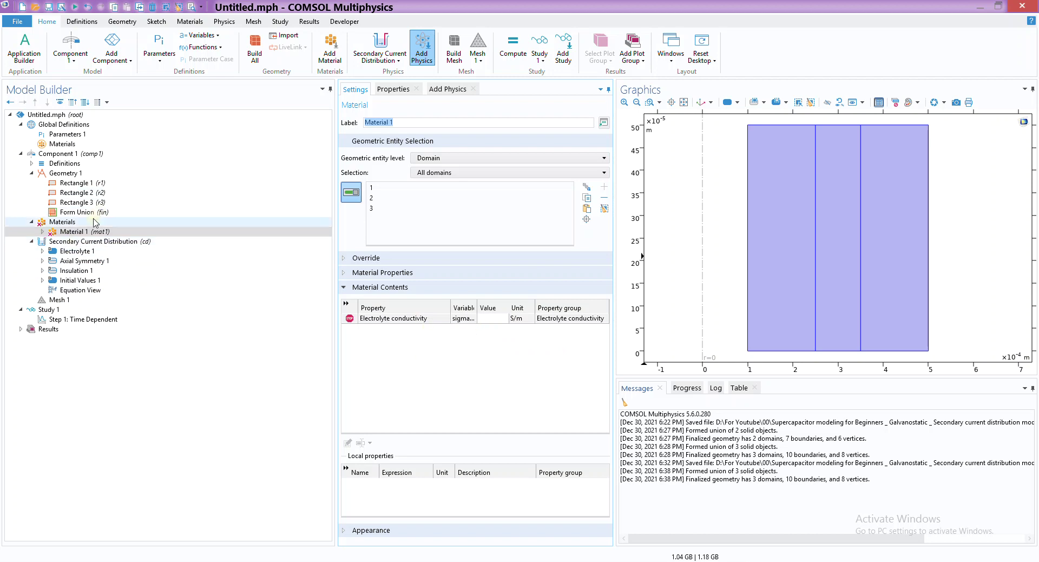
pyautogui.click(64, 222)
pyautogui.rightClick(74, 222)
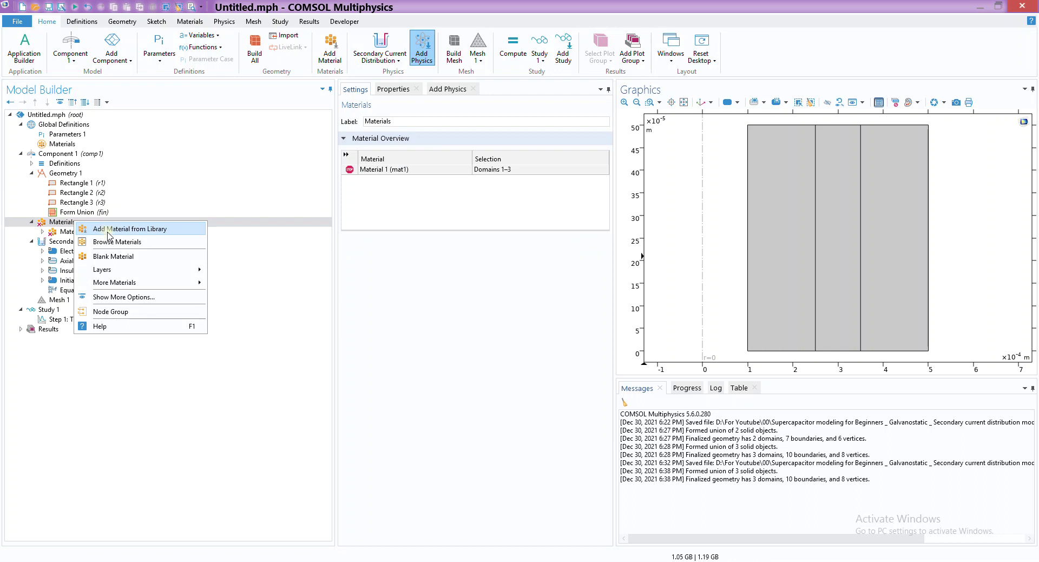
pyautogui.click(109, 257)
# - Assign Material 1 to domain 2, rename it 'Material _ electrolyte', and set conductivity sigma_e
pyautogui.click(85, 232)
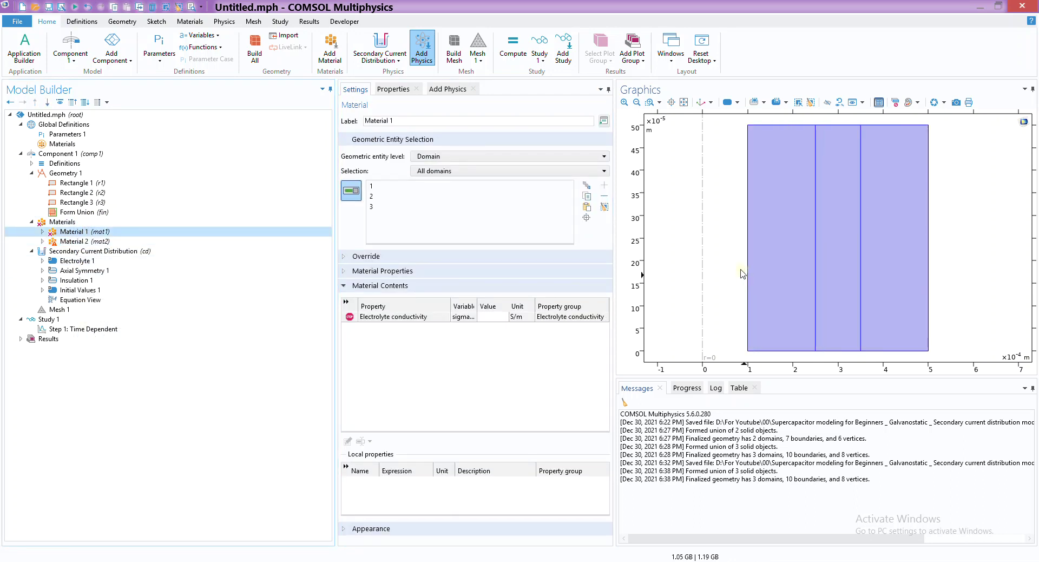
pyautogui.click(923, 193)
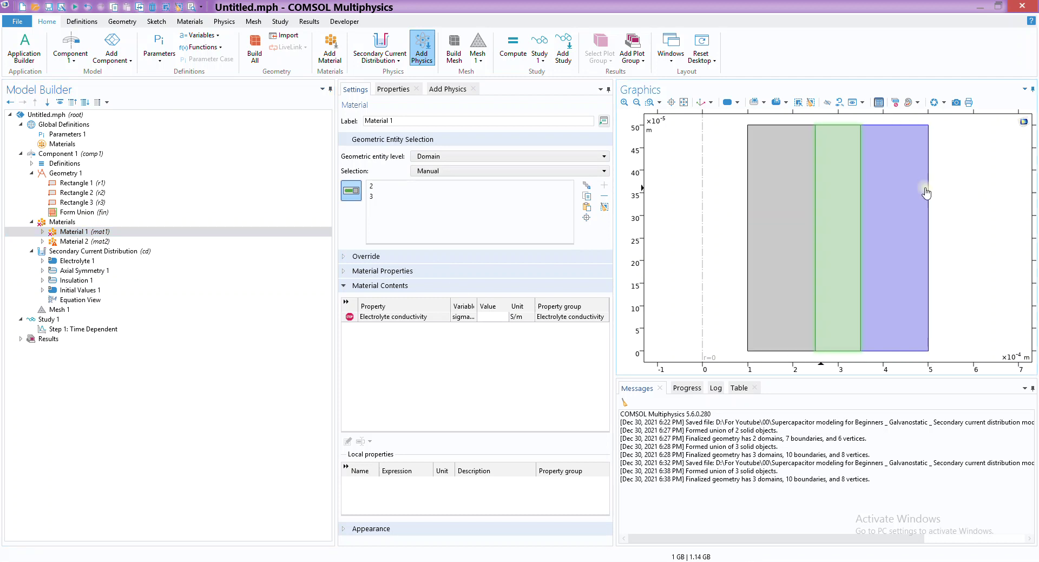
pyautogui.click(905, 193)
pyautogui.press('BackSpace')
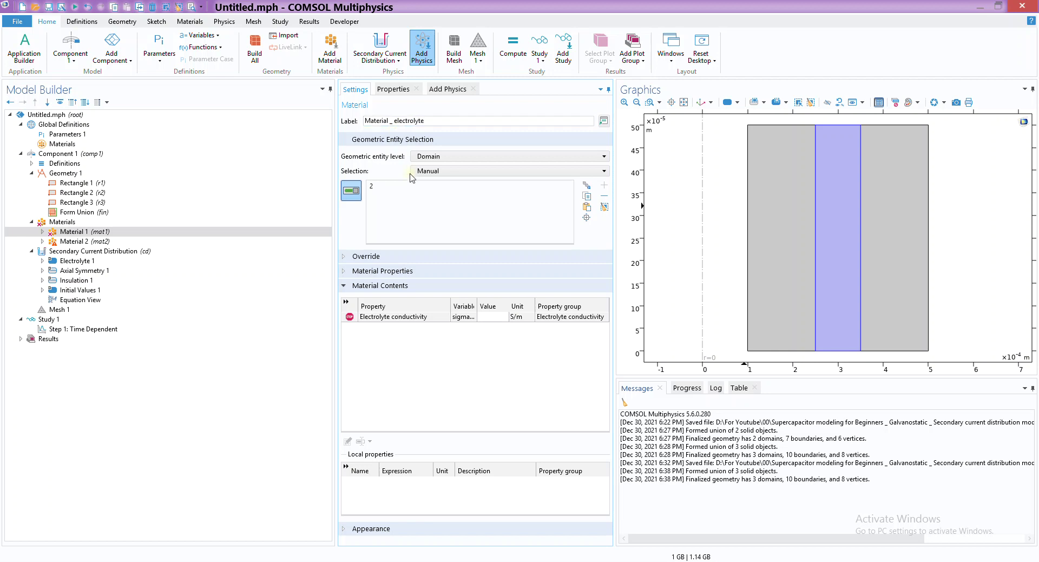
pyautogui.press('Return')
pyautogui.click(490, 316)
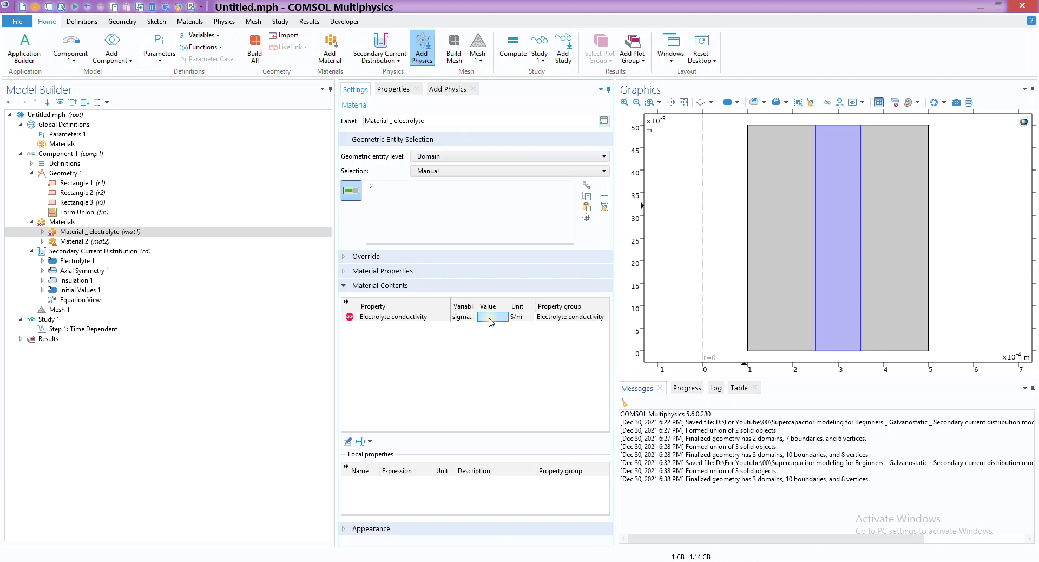
pyautogui.write('sigma_e')
pyautogui.press('Return')
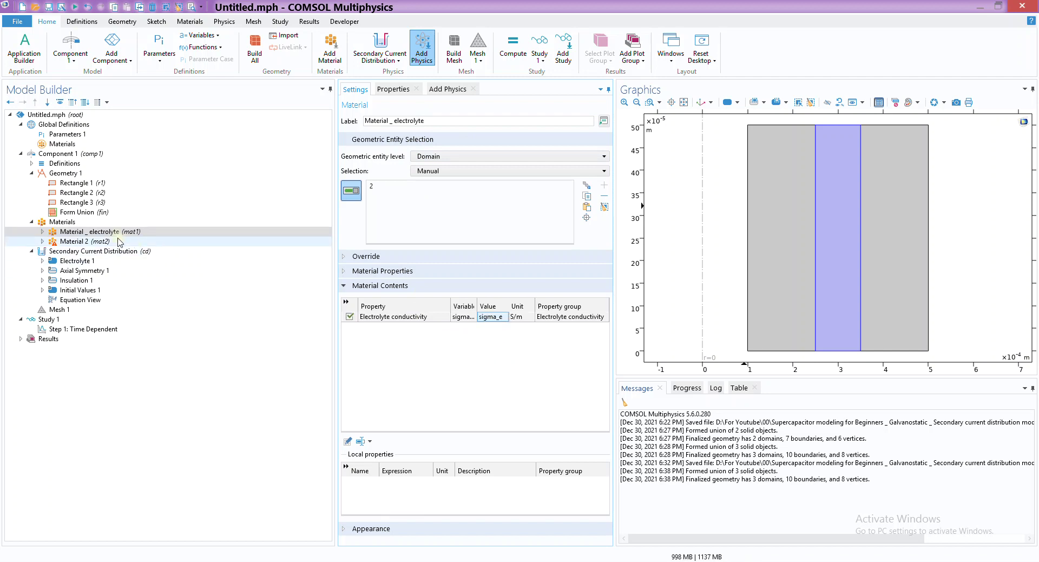
# - Assign Material 2 to domains 1 and 3 with conductivity sigma_a_c, renamed 'Material _ electrode'
pyautogui.click(89, 241)
pyautogui.click(771, 255)
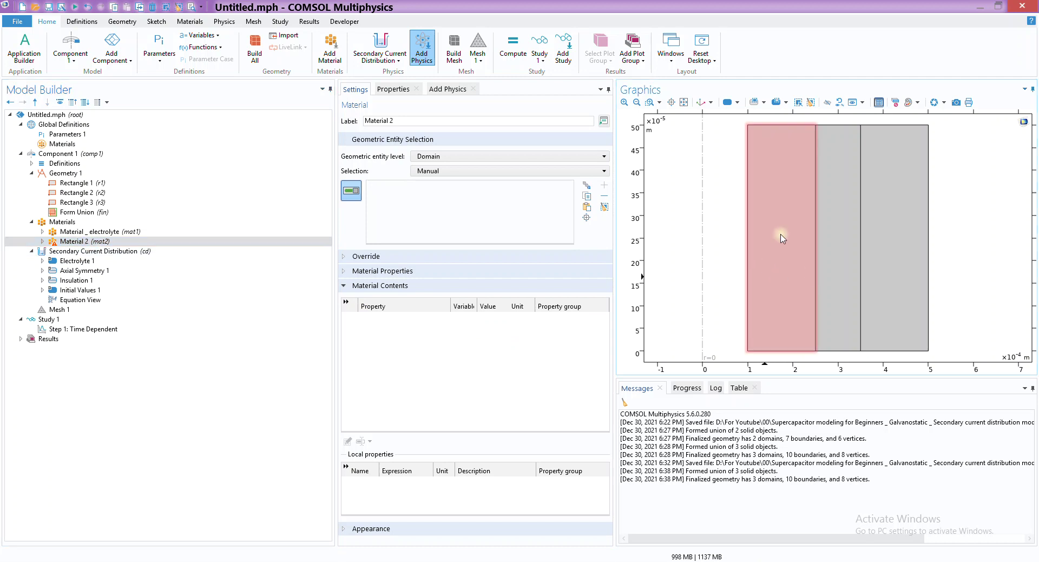
pyautogui.click(911, 230)
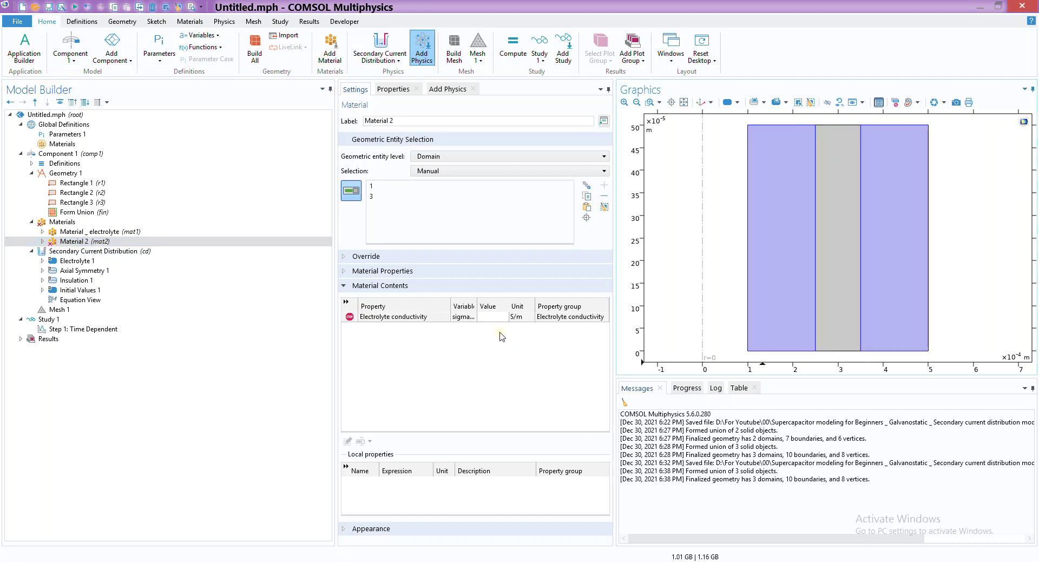
pyautogui.click(493, 317)
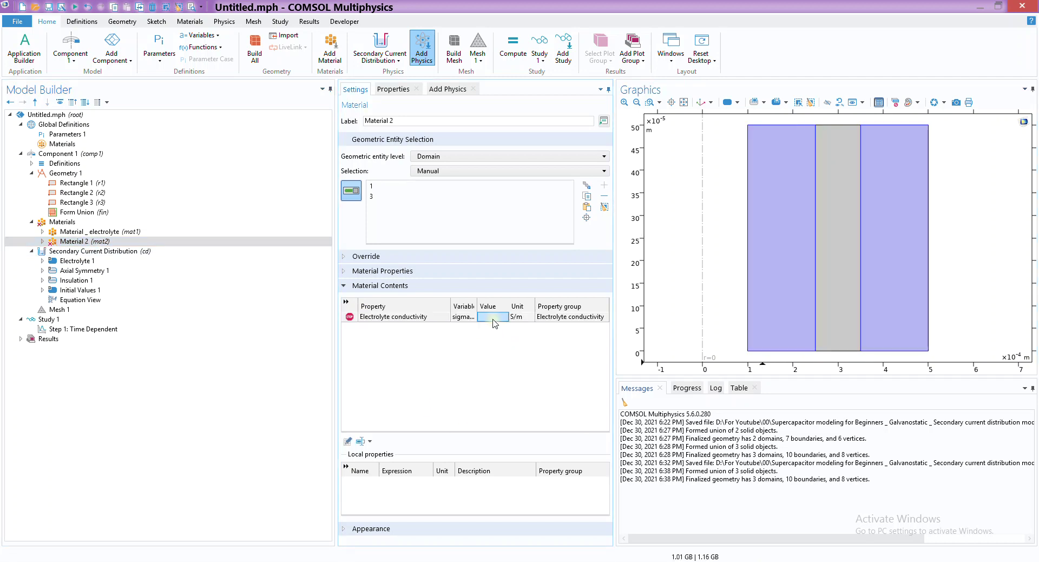
pyautogui.write('sig')
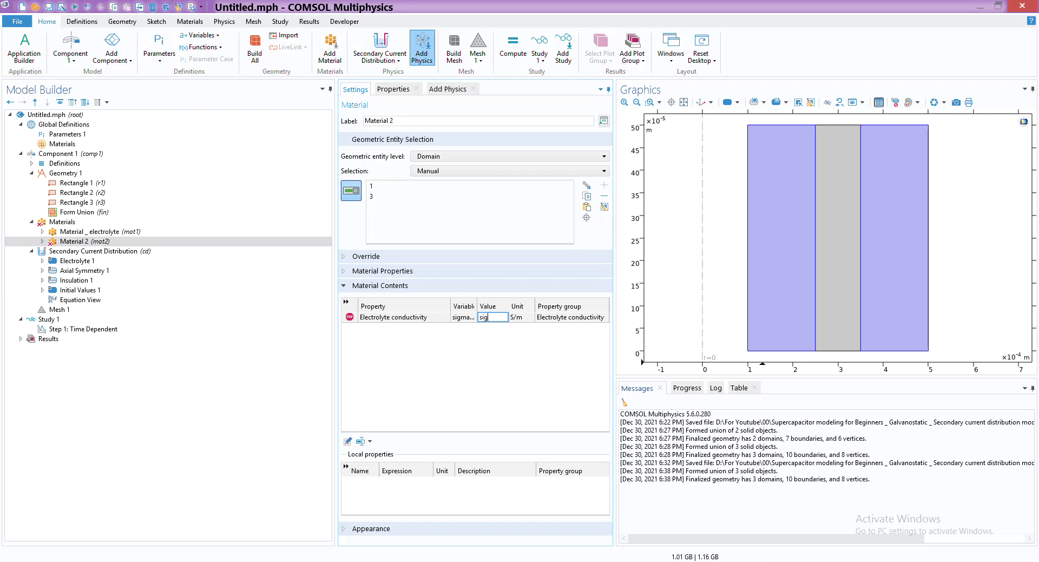
pyautogui.write('ma_a_c')
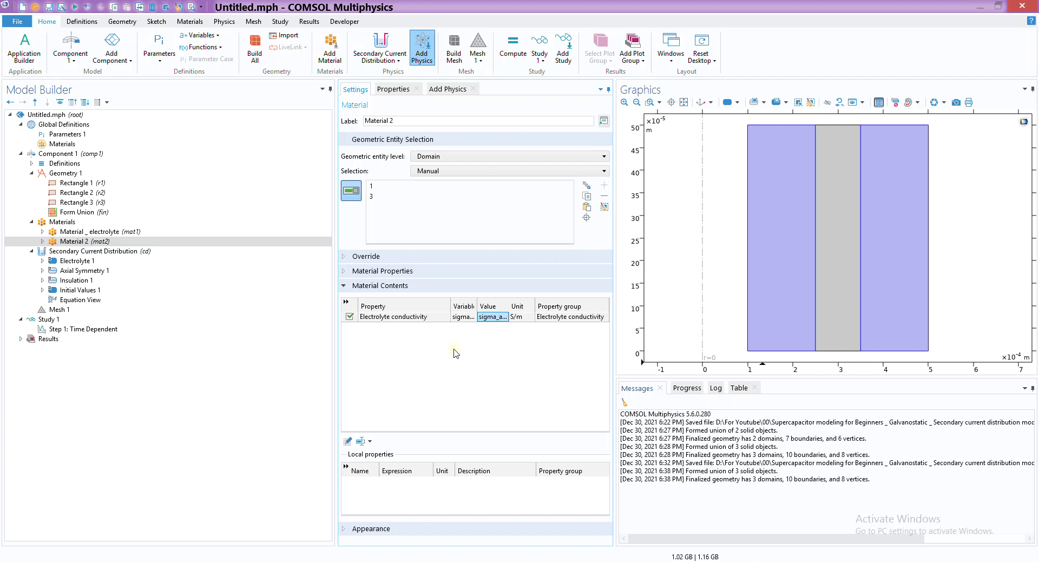
pyautogui.click(111, 244)
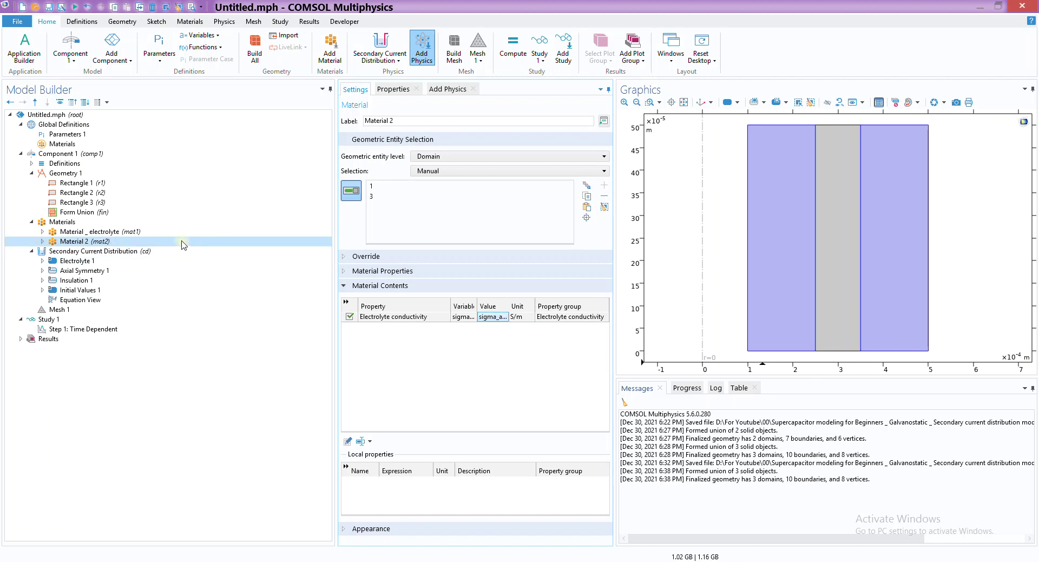
pyautogui.click(388, 120)
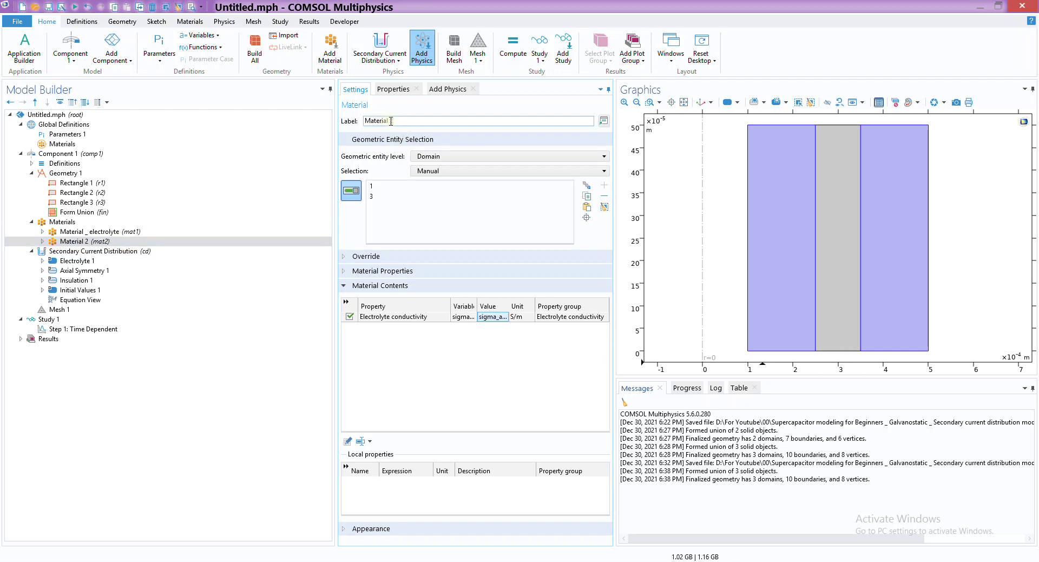
pyautogui.write('_ electrode')
pyautogui.press('Return')
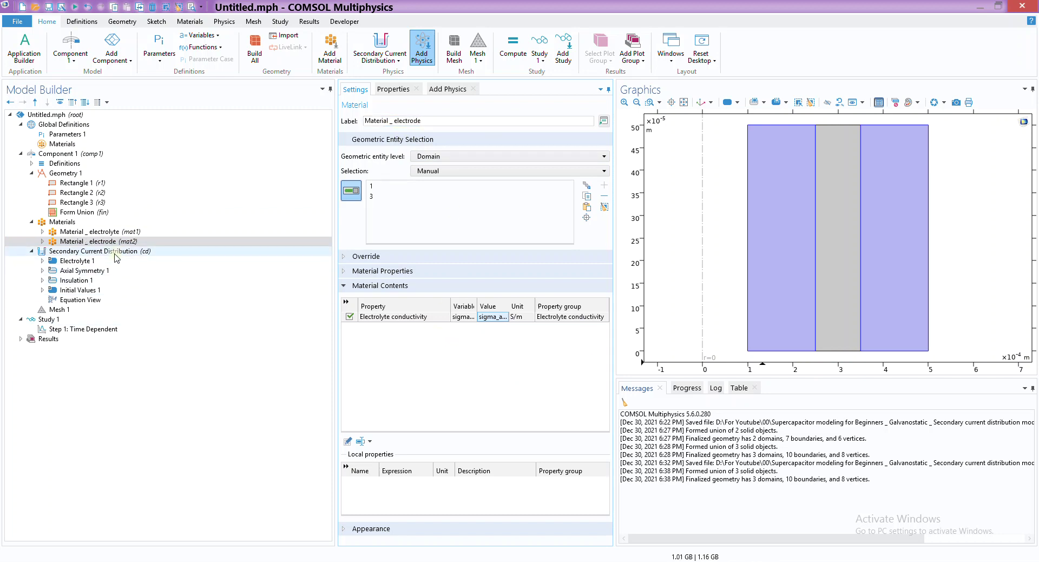
pyautogui.click(116, 252)
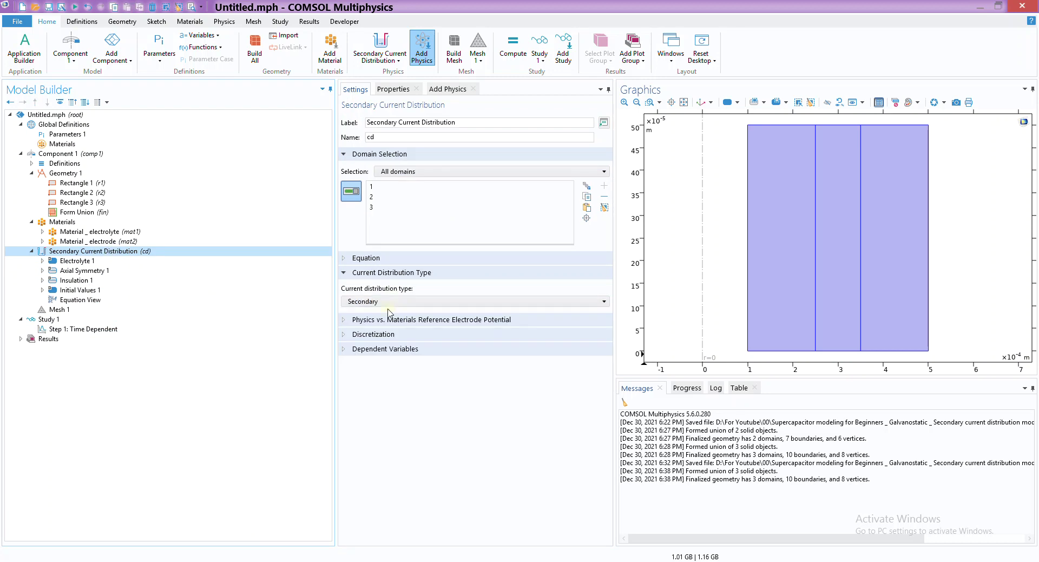
# - Review the dependent variables and the Electrolyte, Axial Symmetry, Insulation and Initial Values nodes
pyautogui.click(380, 351)
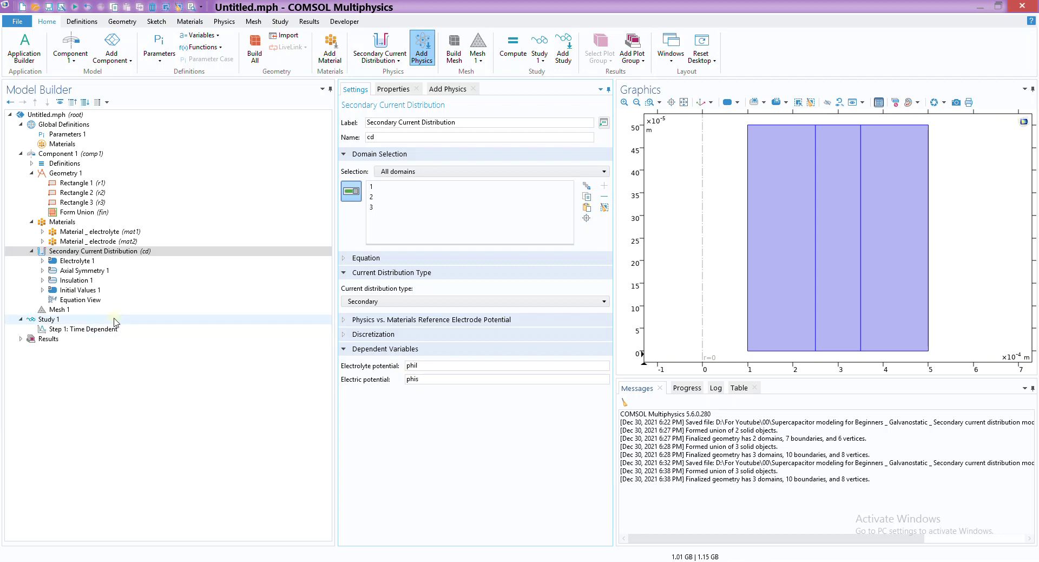
pyautogui.click(66, 262)
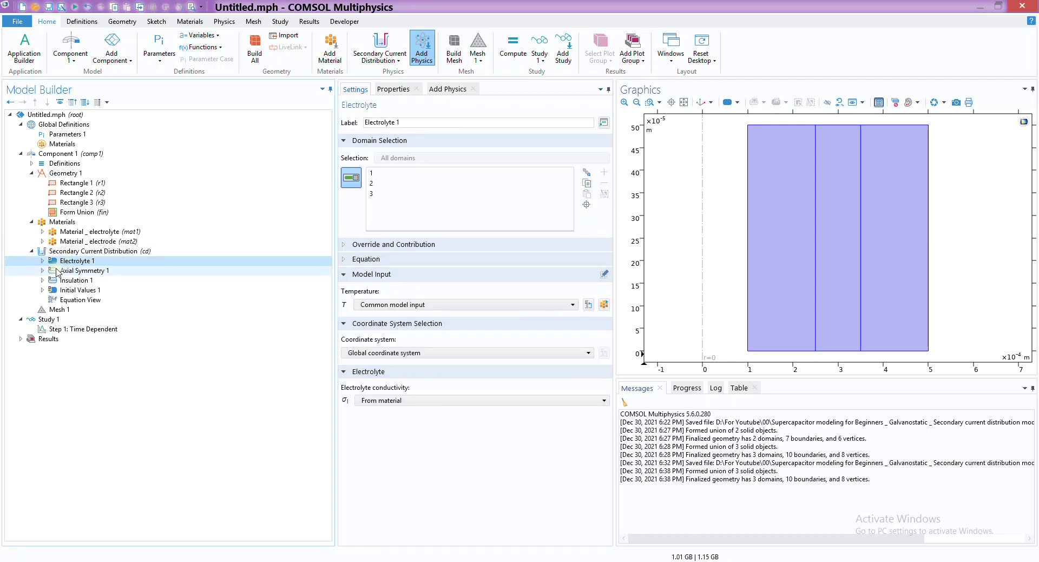
pyautogui.click(42, 260)
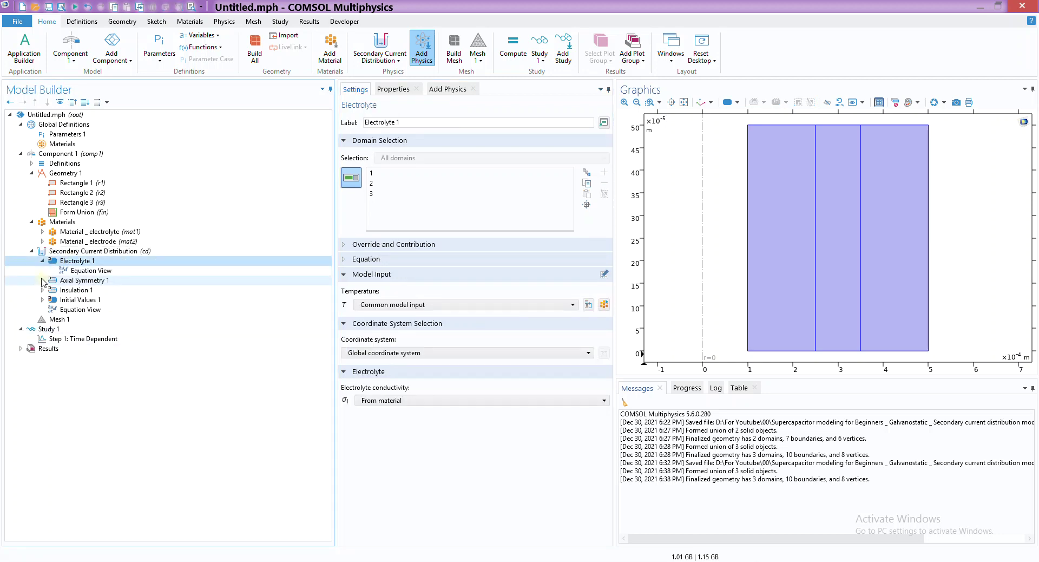
pyautogui.click(81, 280)
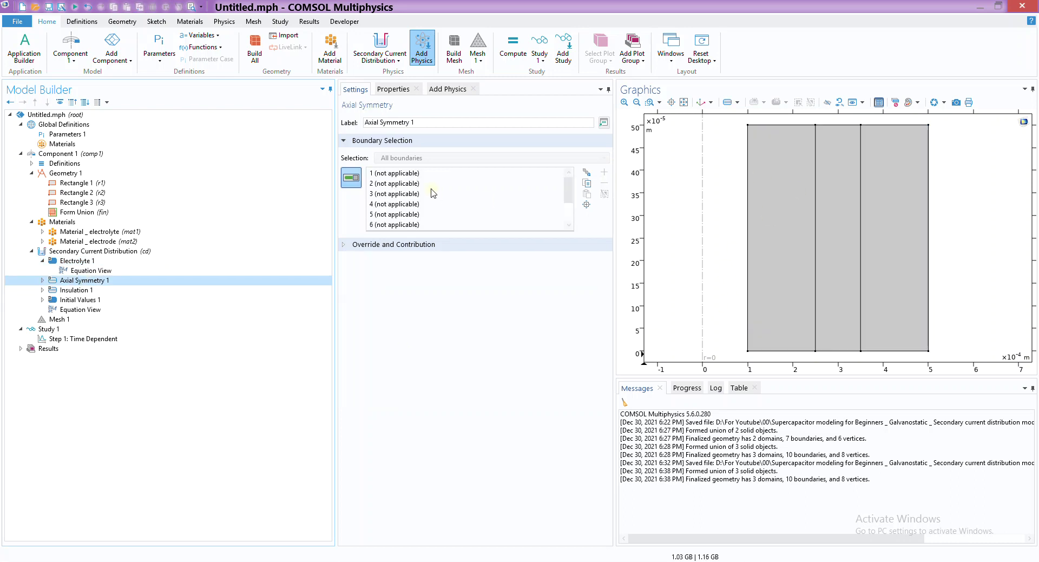
pyautogui.moveTo(567, 190)
pyautogui.mouseDown()
pyautogui.moveTo(567, 211)
pyautogui.moveTo(567, 199)
pyautogui.mouseUp()
pyautogui.click(76, 290)
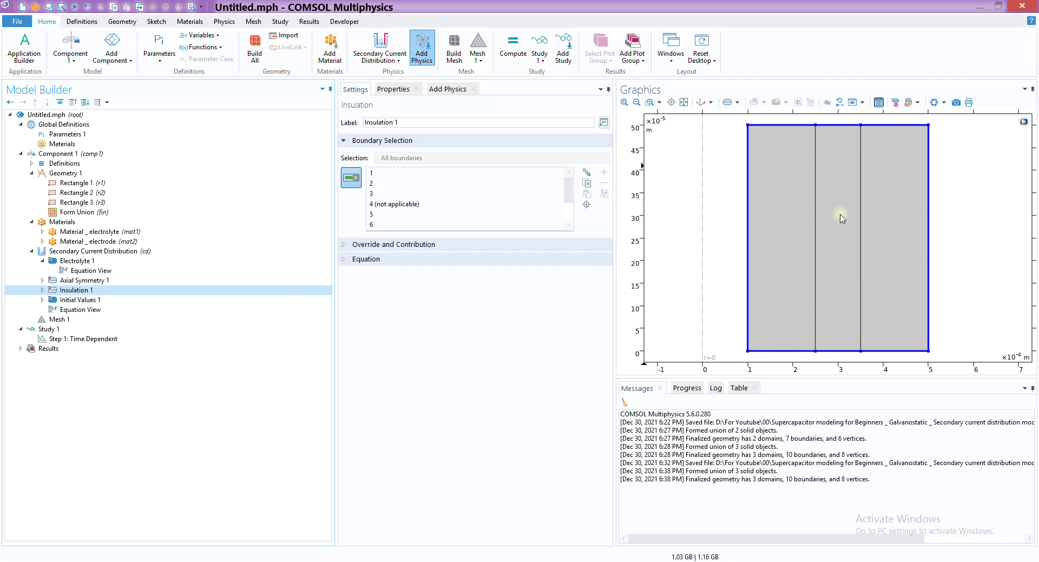
pyautogui.click(76, 300)
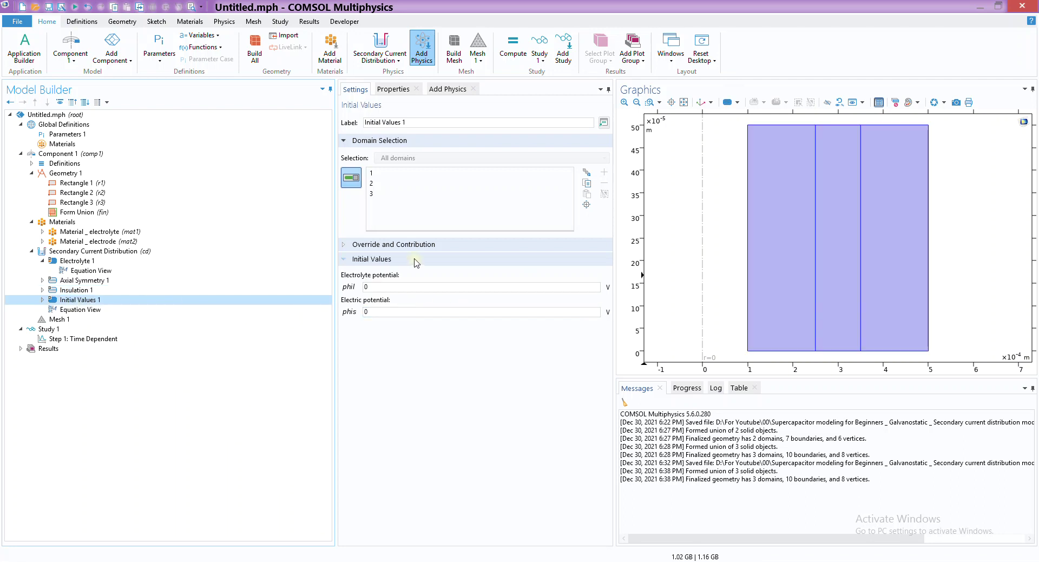
# - Browse the physics feature list without adding anything, then review Electrolyte 1's material-based conductivity
pyautogui.click(66, 252)
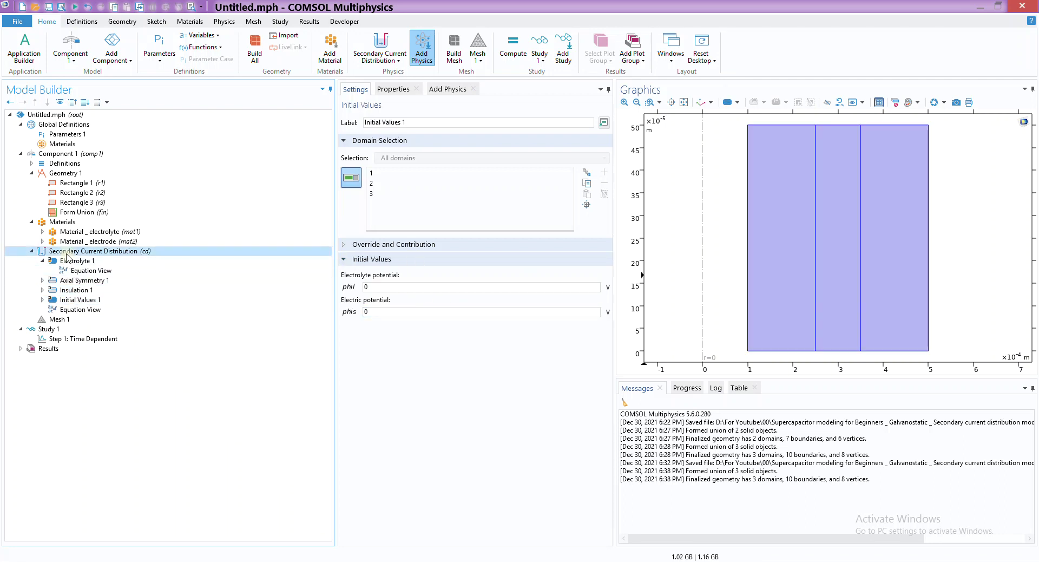
pyautogui.rightClick(66, 257)
pyautogui.press('Escape')
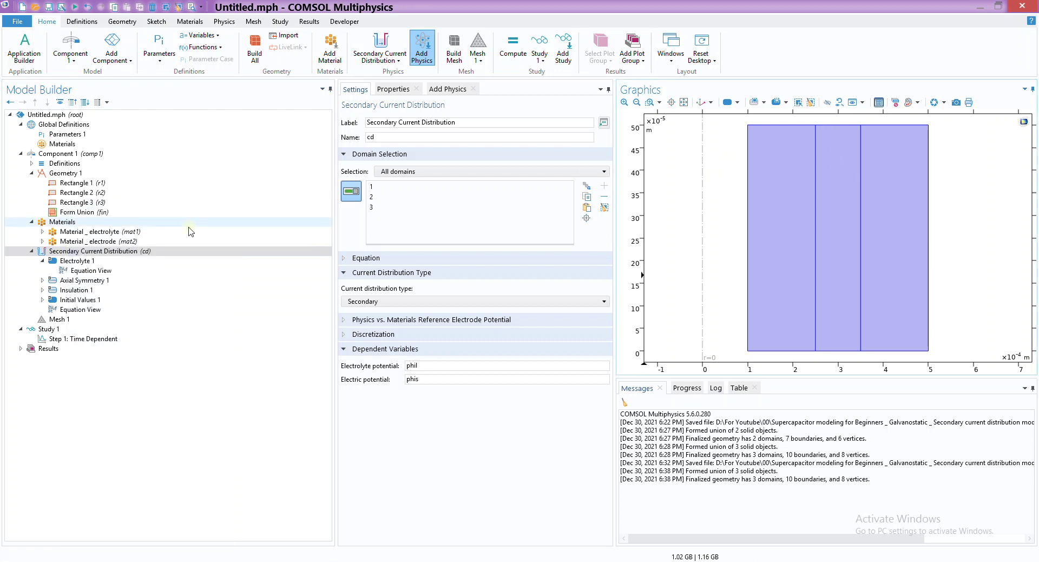
pyautogui.click(90, 261)
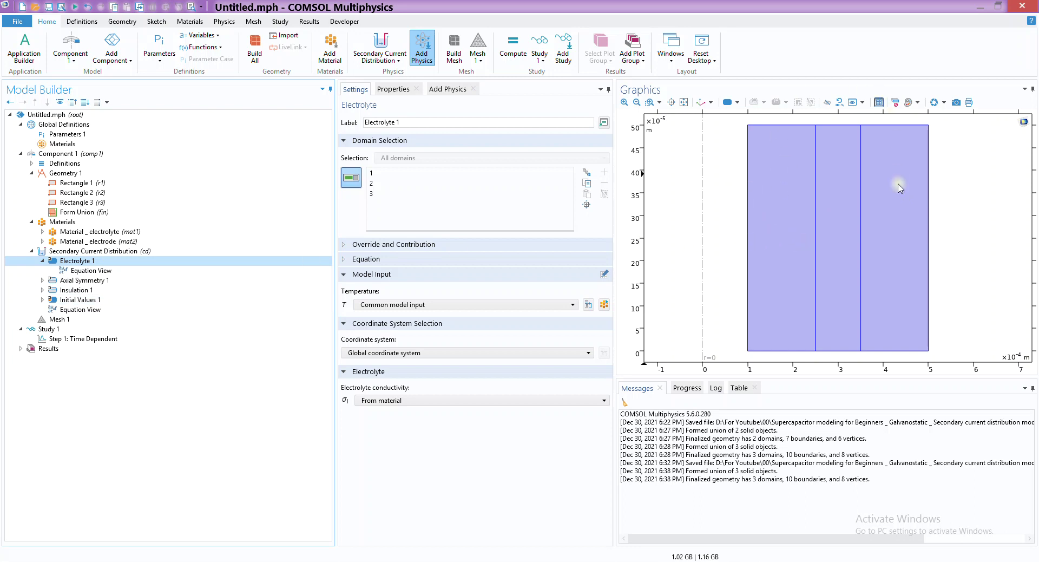
pyautogui.click(87, 251)
# - Add Porous Electrode 1 on domains 1 and 3, leaving Electrolyte 1 on domain 2 only
pyautogui.rightClick(86, 251)
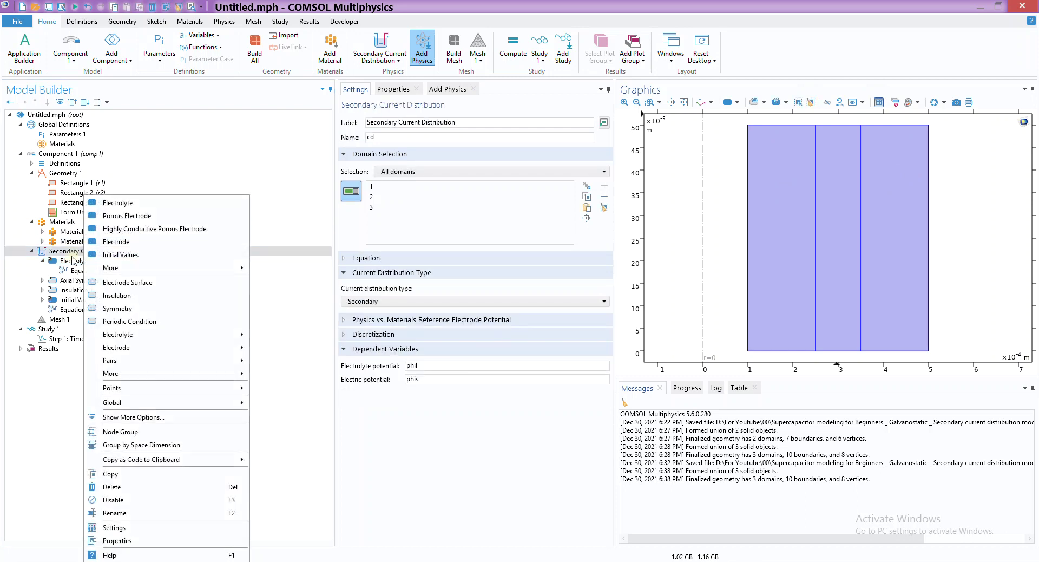
pyautogui.click(126, 216)
pyautogui.click(795, 248)
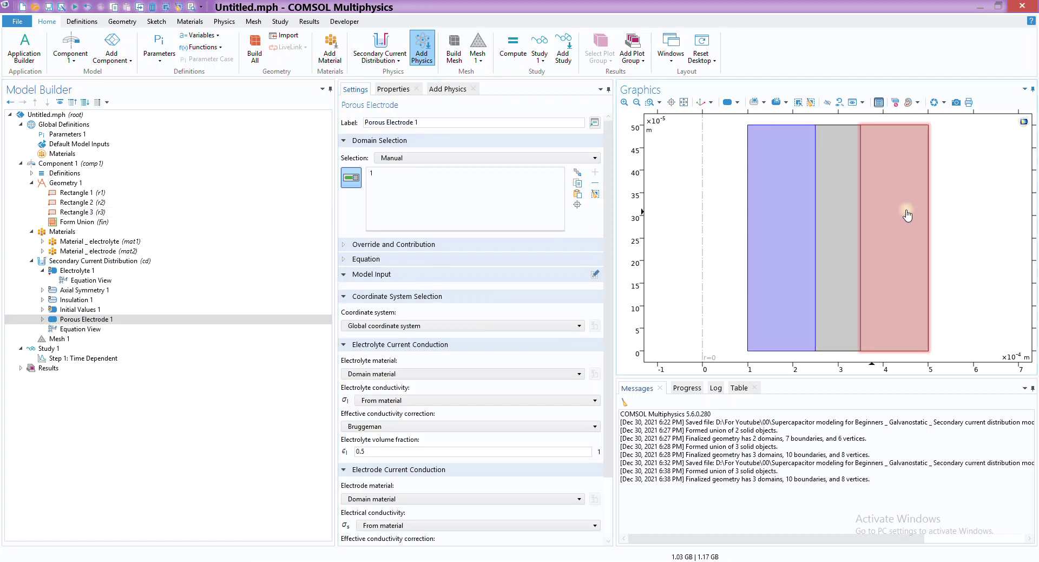
pyautogui.click(905, 210)
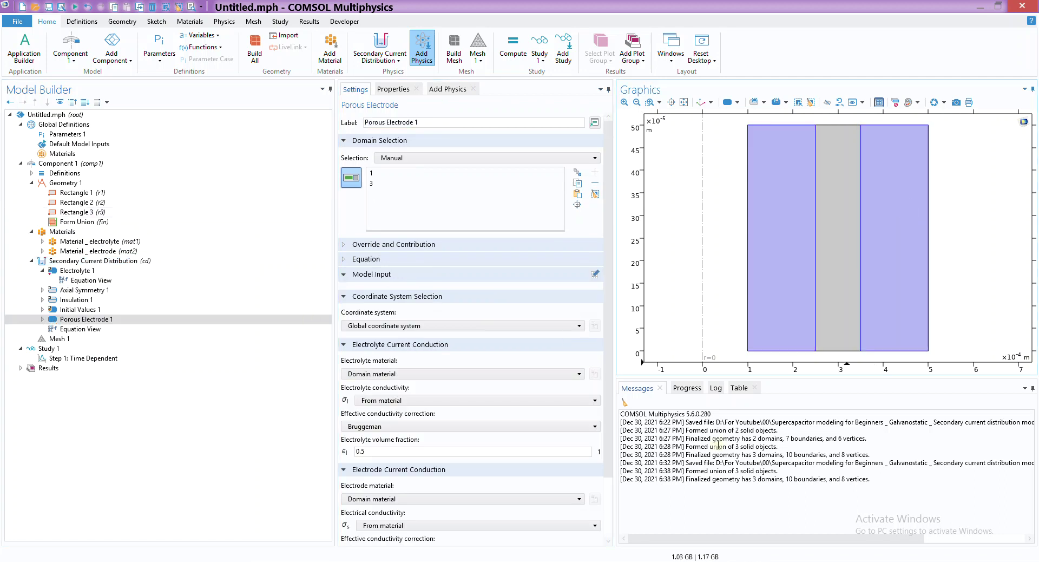
pyautogui.click(84, 271)
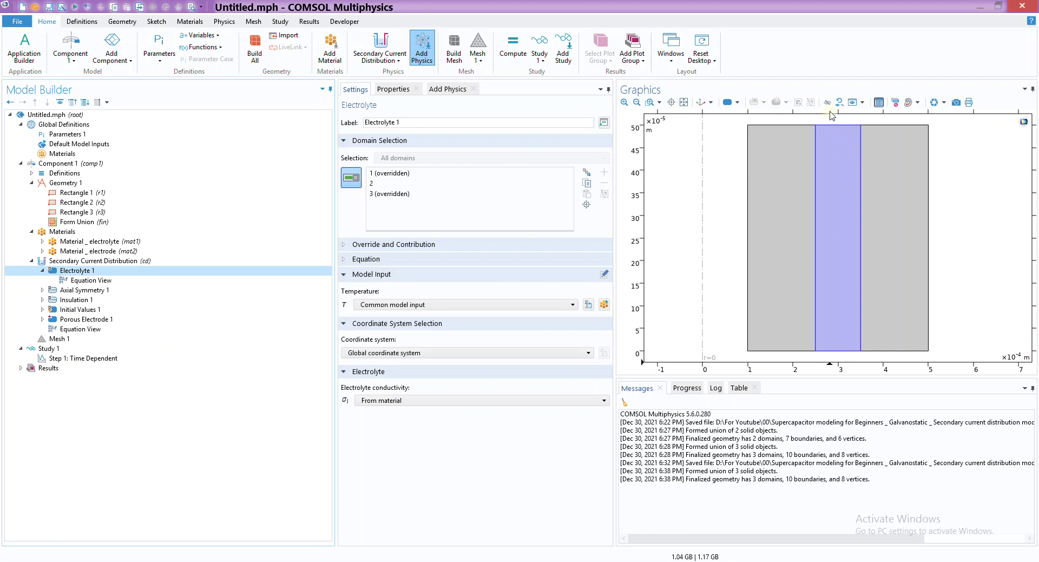
pyautogui.click(120, 319)
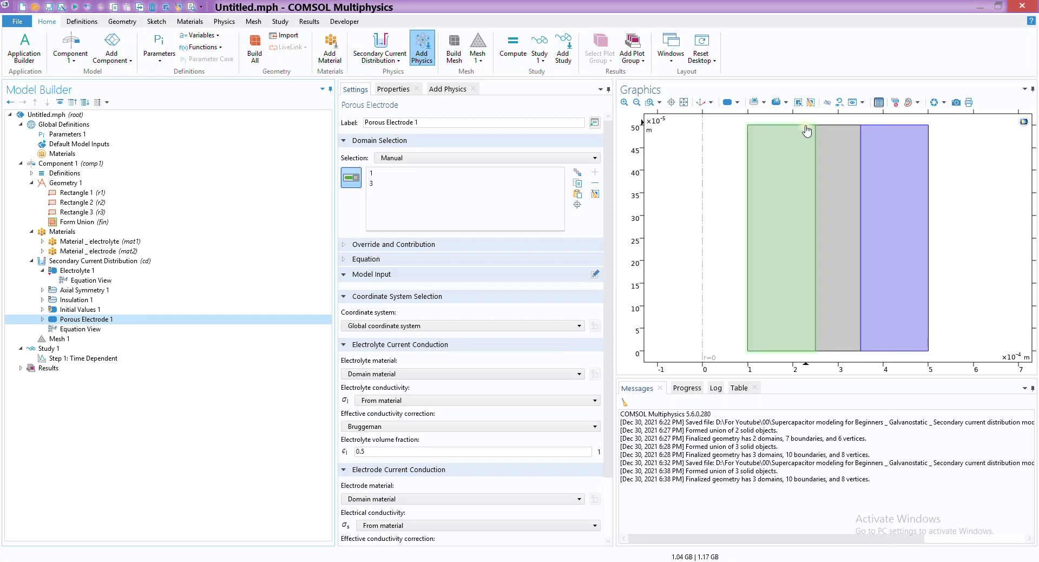
pyautogui.click(42, 319)
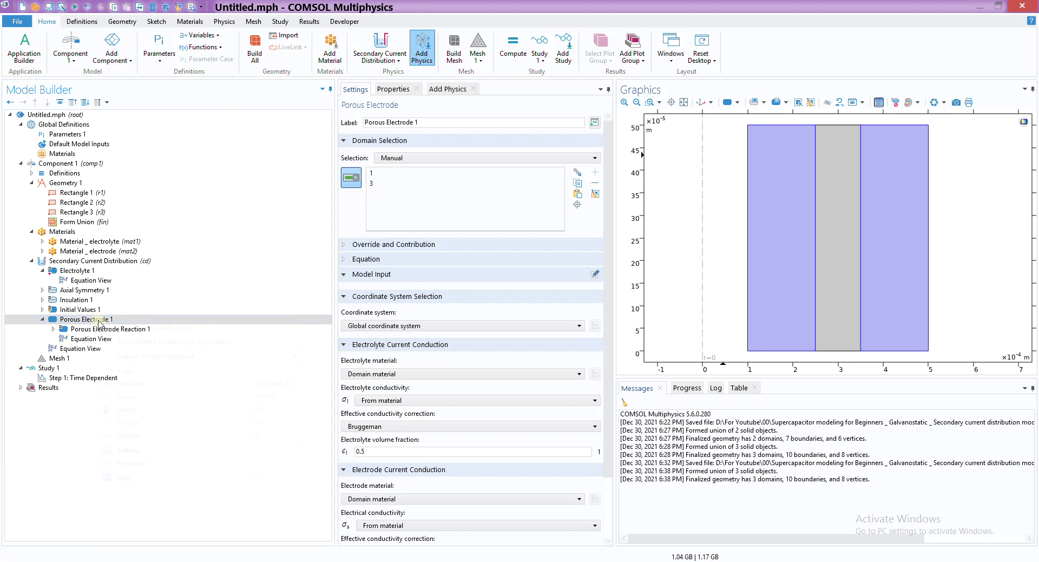
pyautogui.rightClick(98, 320)
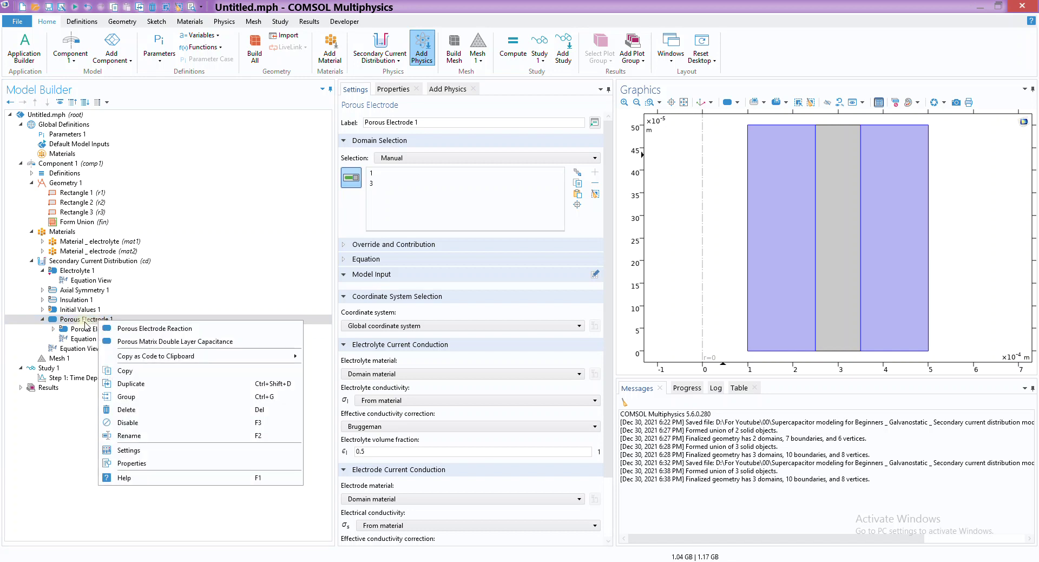
# - Add a Porous Matrix Double Layer Capacitance to Porous Electrode 1 and disable Porous Electrode Reaction 1
pyautogui.click(157, 345)
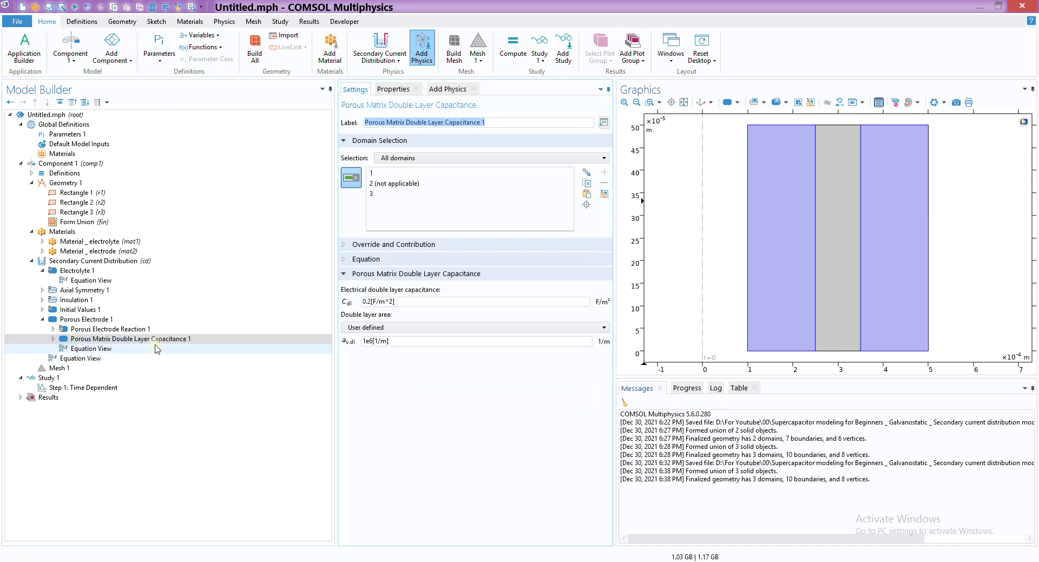
pyautogui.rightClick(116, 330)
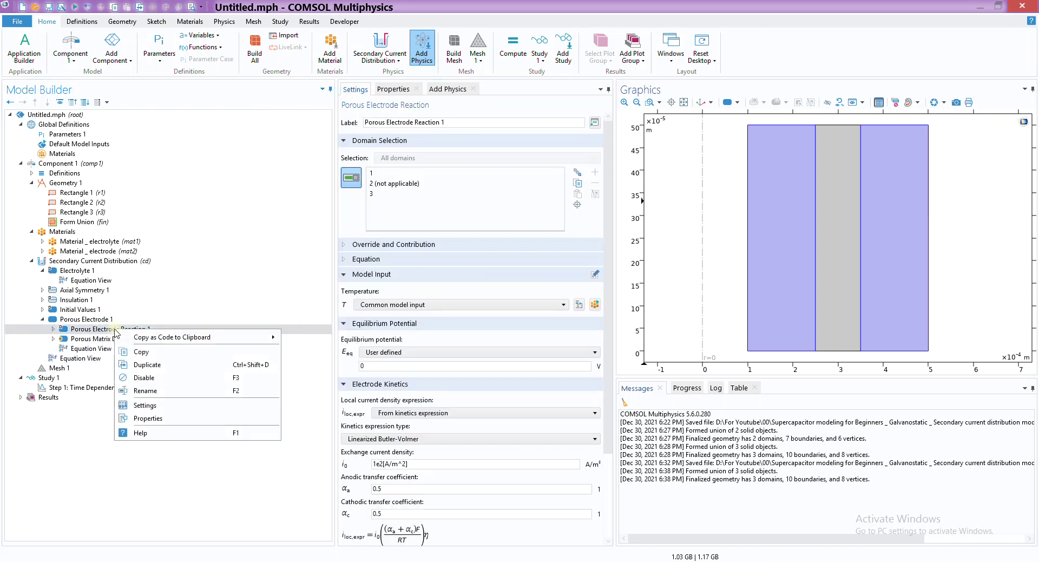
pyautogui.click(147, 380)
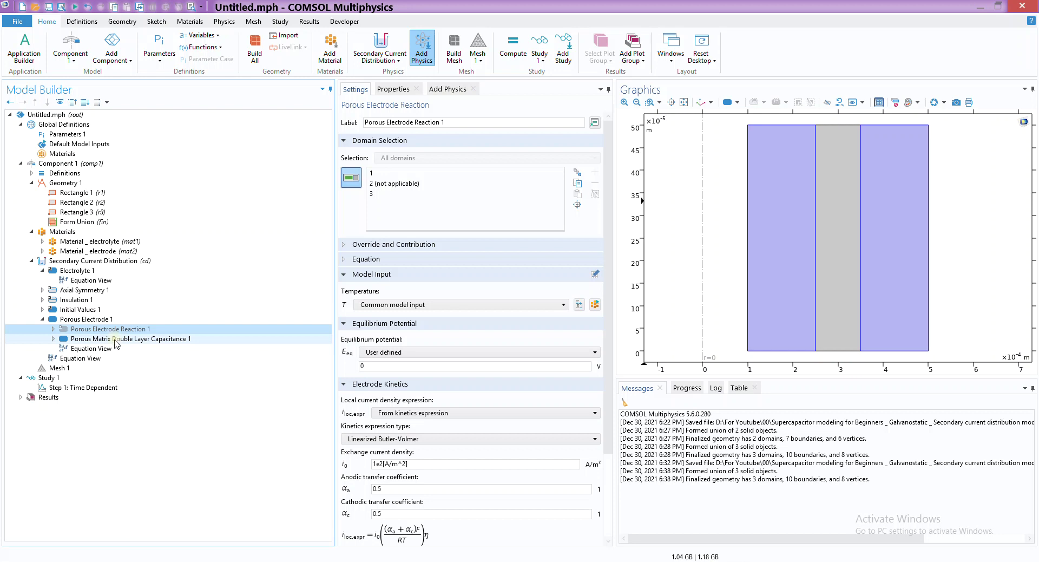
pyautogui.click(116, 340)
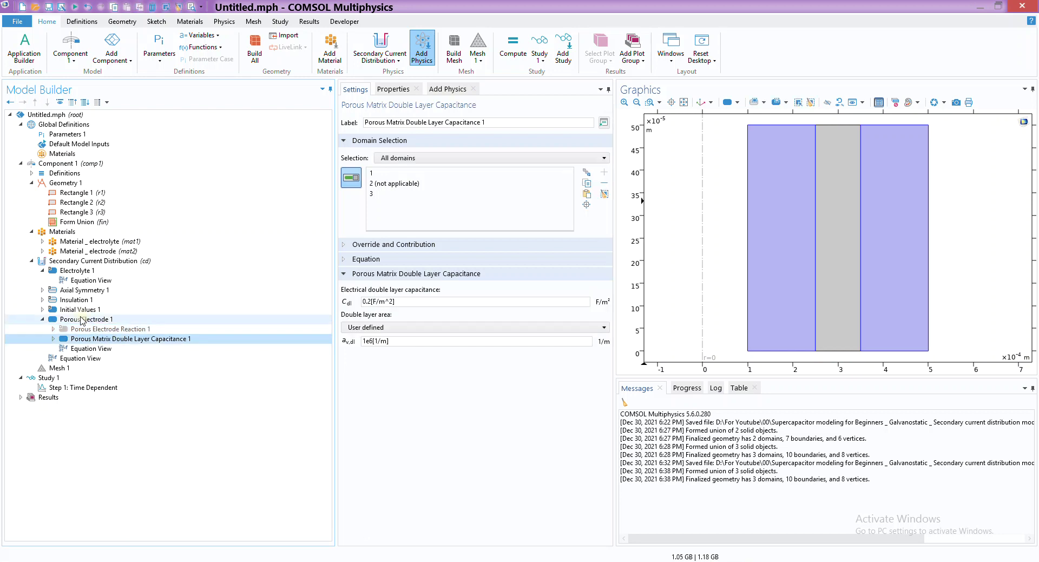
pyautogui.click(85, 320)
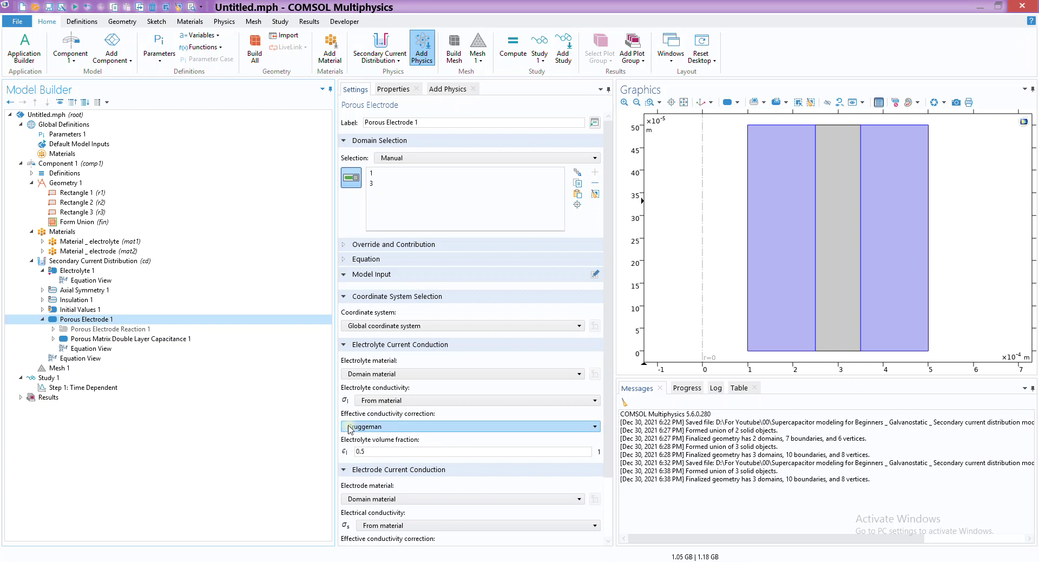
# - Enter 0.25 as the electrolyte volume fraction and 0.75 as the electrode volume fraction in Porous Electrode 1
pyautogui.scroll(-3, 606, 330)
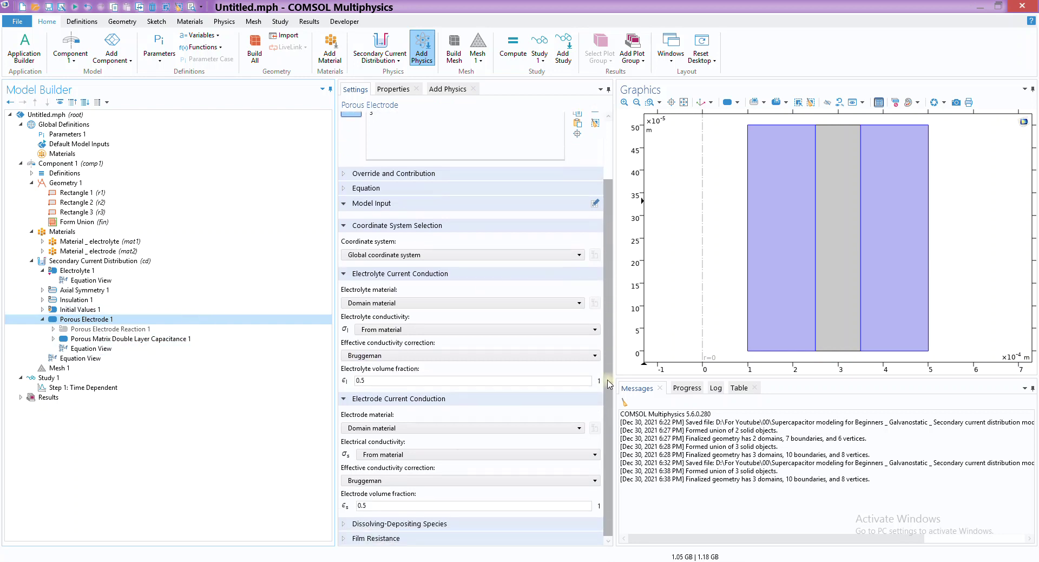
pyautogui.doubleClick(358, 381)
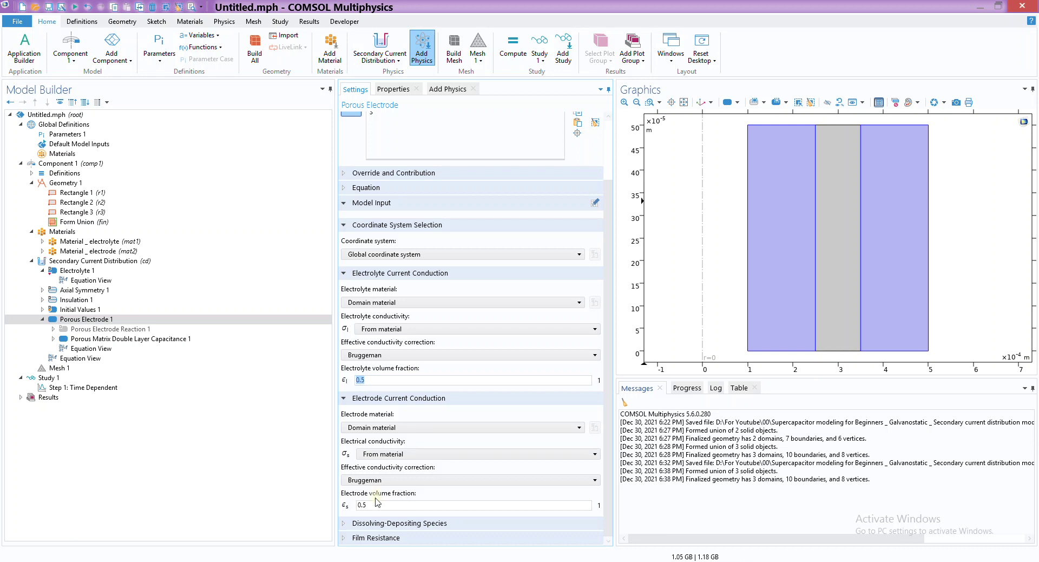
pyautogui.doubleClick(360, 505)
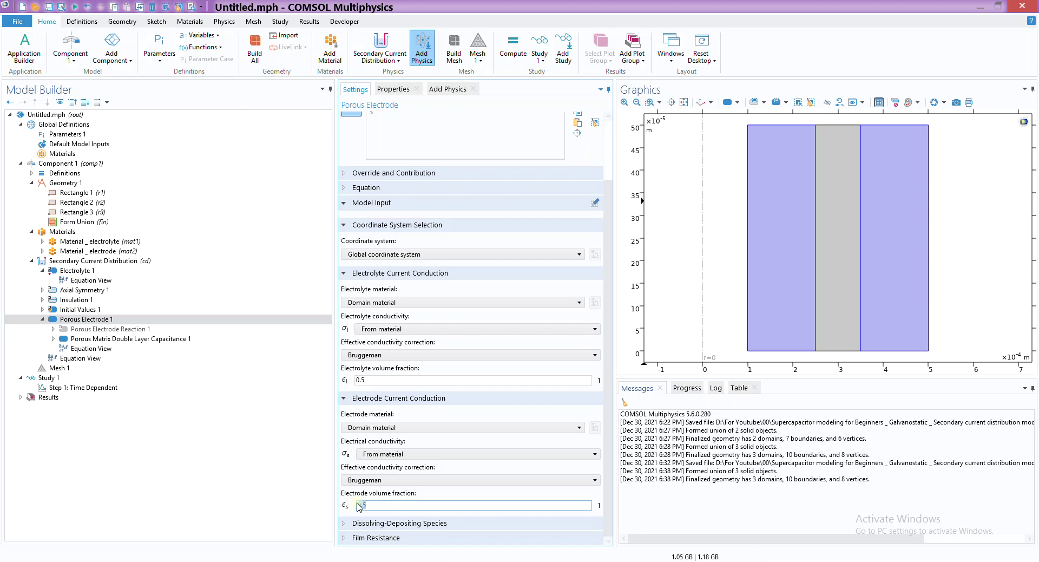
pyautogui.click(792, 222)
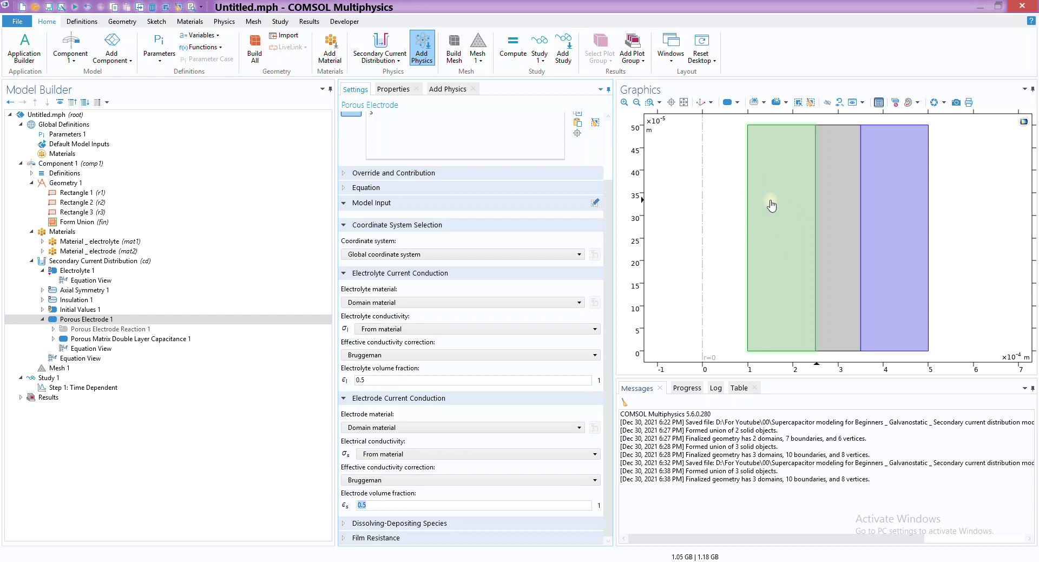
pyautogui.moveTo(374, 379); pyautogui.dragTo(349, 374)
pyautogui.press('BackSpace')
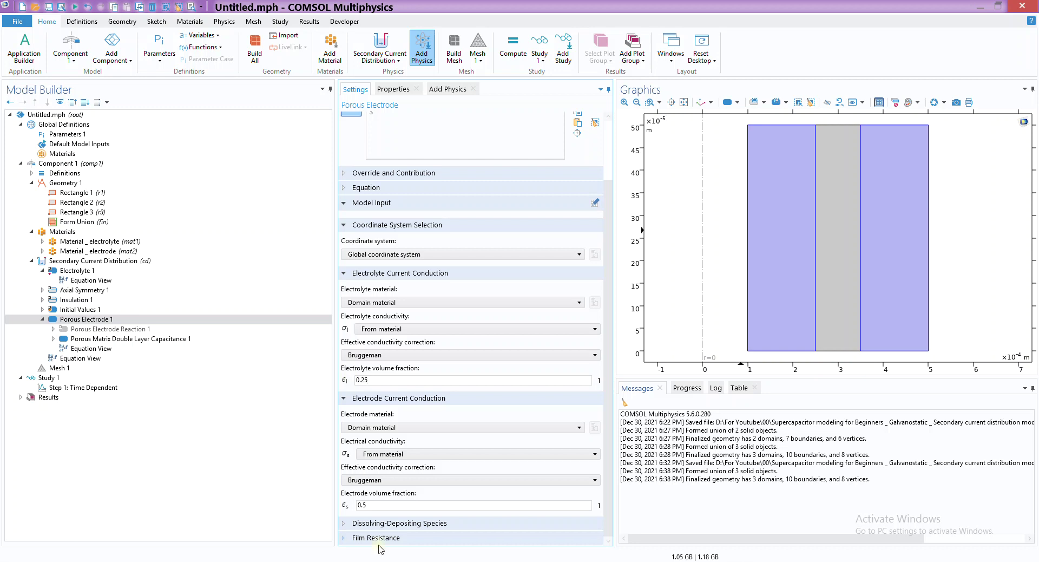
pyautogui.moveTo(373, 505); pyautogui.dragTo(354, 510)
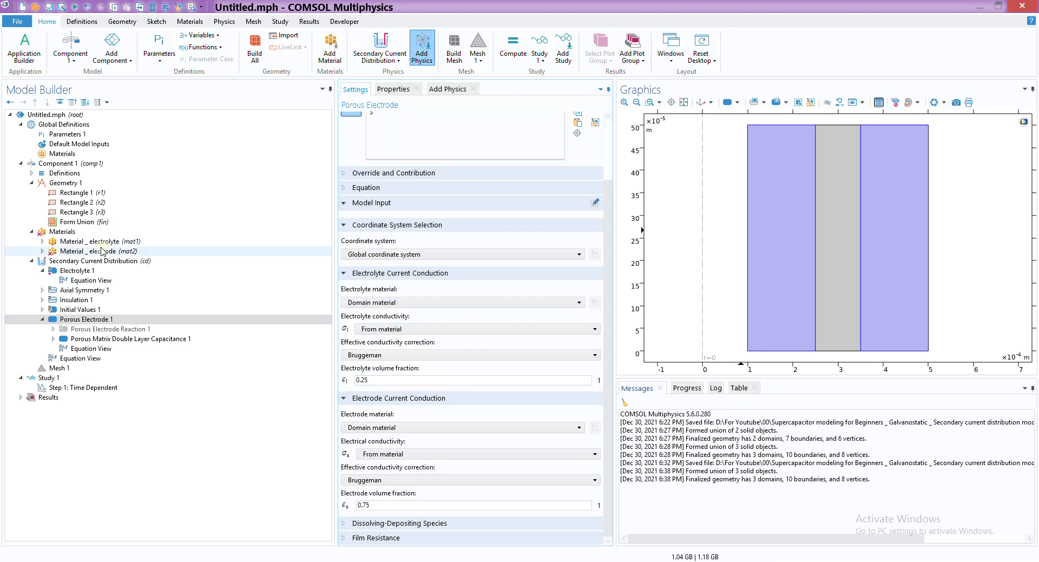
pyautogui.click(73, 251)
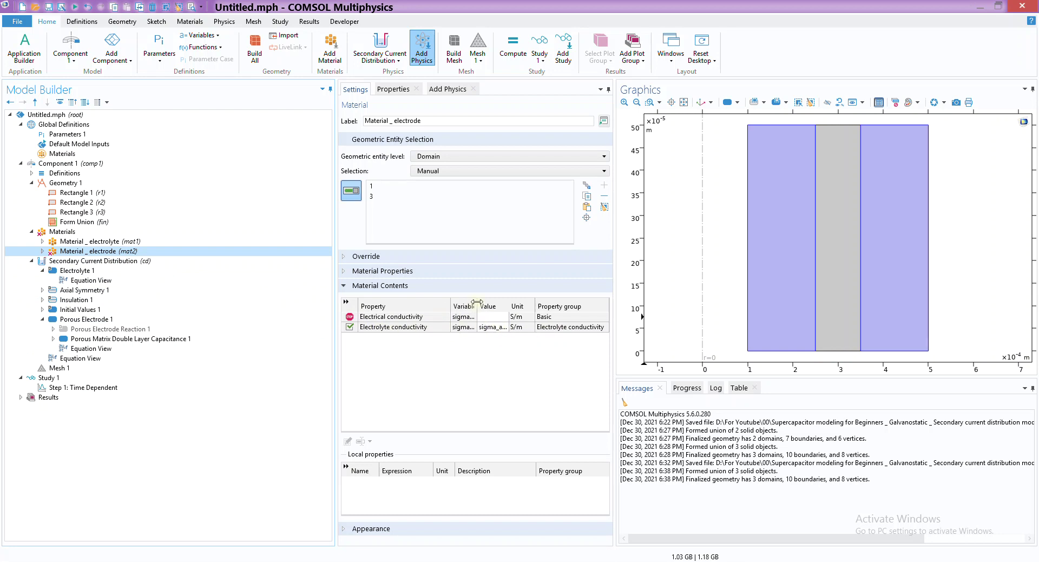
# - Set the electrode material's electrical conductivity to sigma_a_c, copied from the electrolyte conductivity value
pyautogui.moveTo(476, 302); pyautogui.dragTo(493, 302)
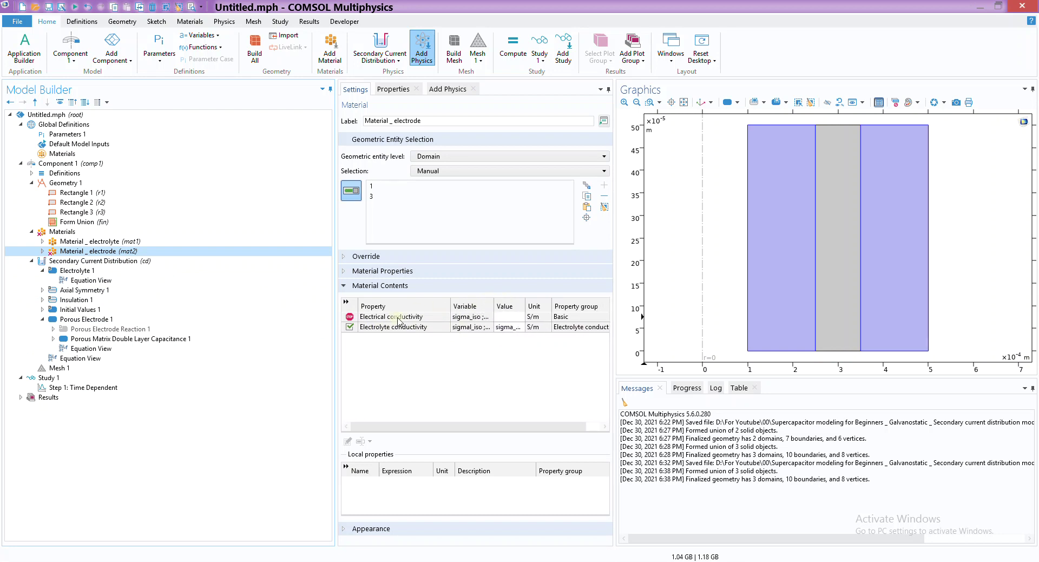
pyautogui.click(381, 327)
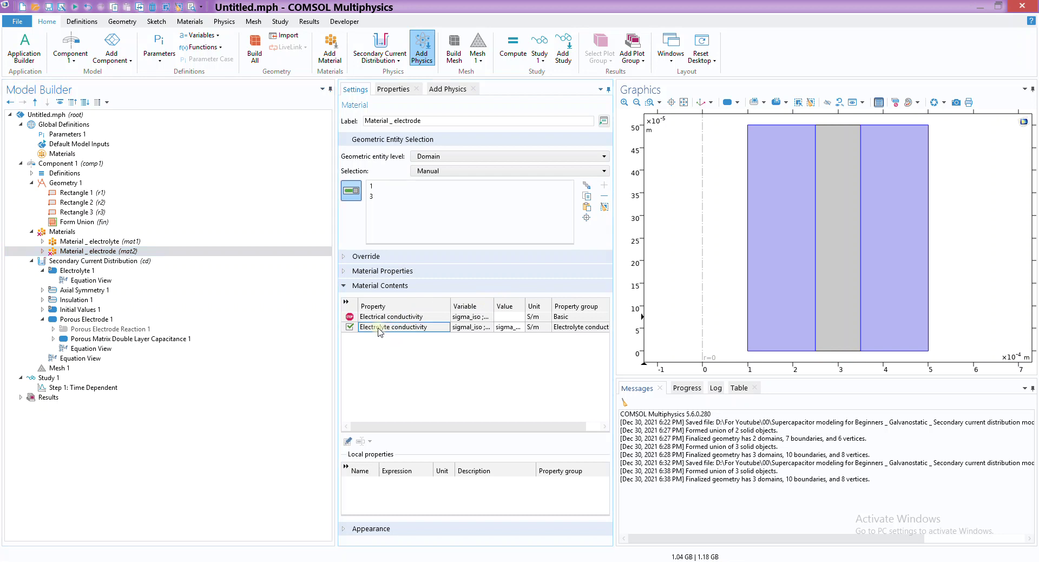
pyautogui.click(510, 327)
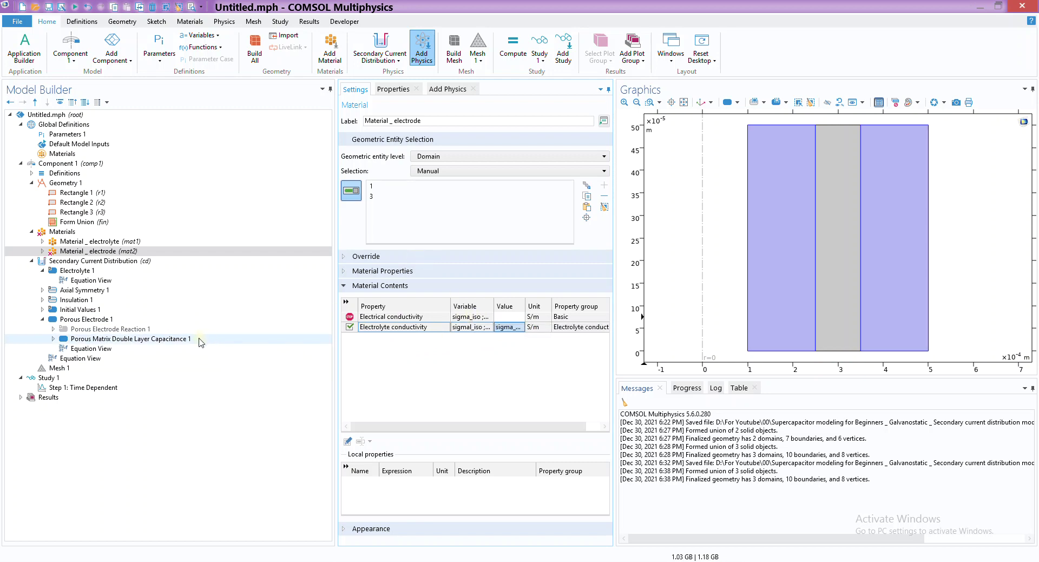
pyautogui.click(110, 322)
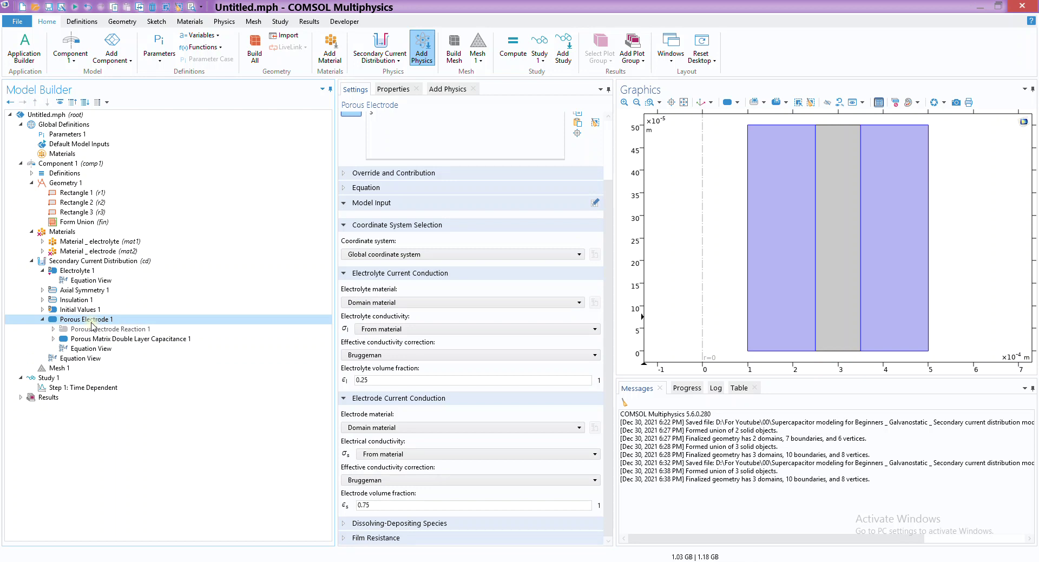
pyautogui.click(87, 251)
pyautogui.moveTo(523, 305); pyautogui.dragTo(539, 304)
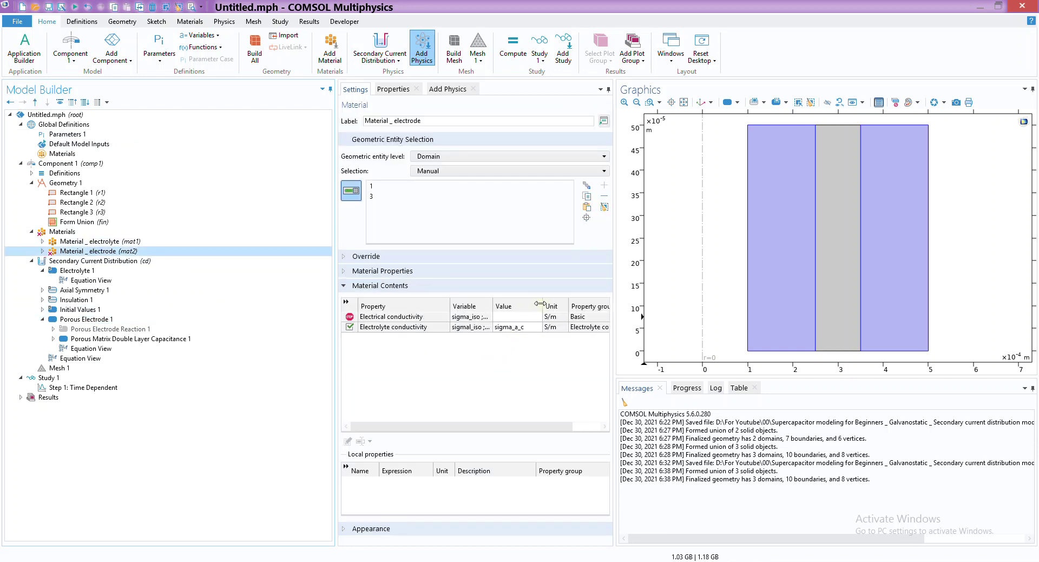
pyautogui.click(532, 329)
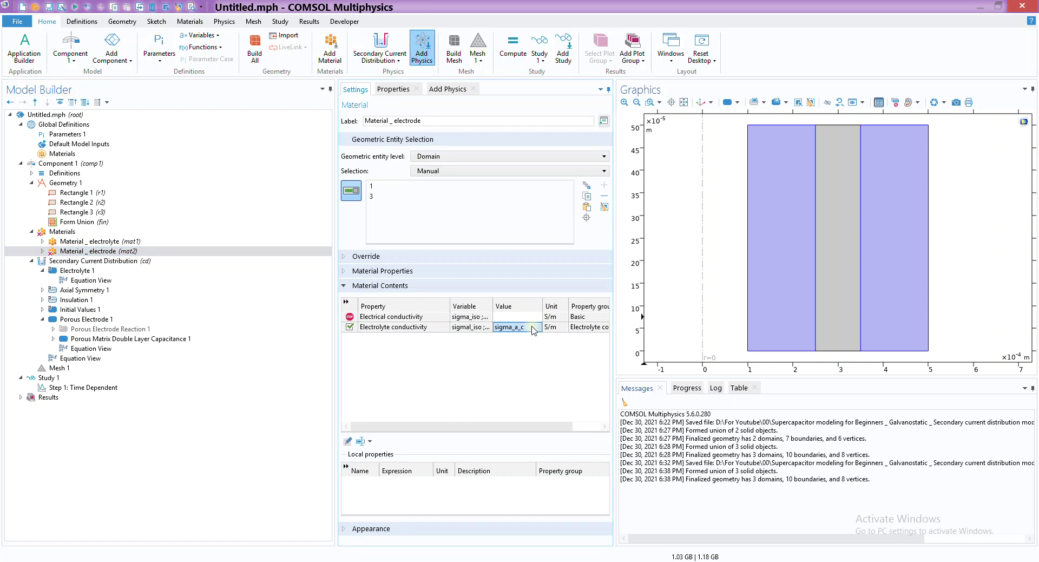
pyautogui.hotkey('ctrl', 'c')
pyautogui.click(527, 317)
pyautogui.hotkey('ctrl', 'v')
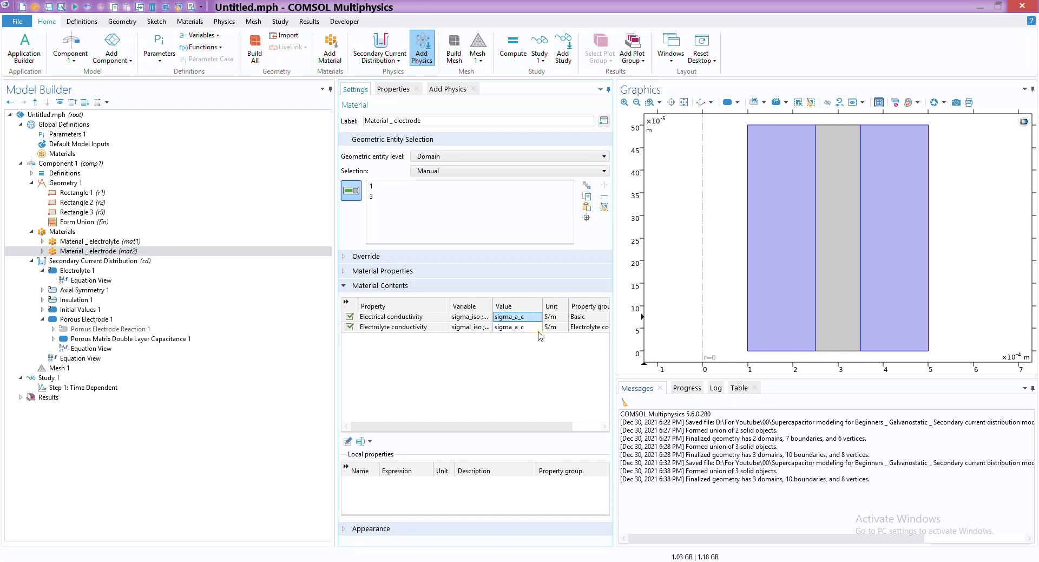
# - Change the electrode material's electrolyte conductivity from sigma_a_c to sigma_e
pyautogui.doubleClick(536, 327)
pyautogui.click(536, 328)
pyautogui.press('BackSpace')
pyautogui.press('BackSpace')
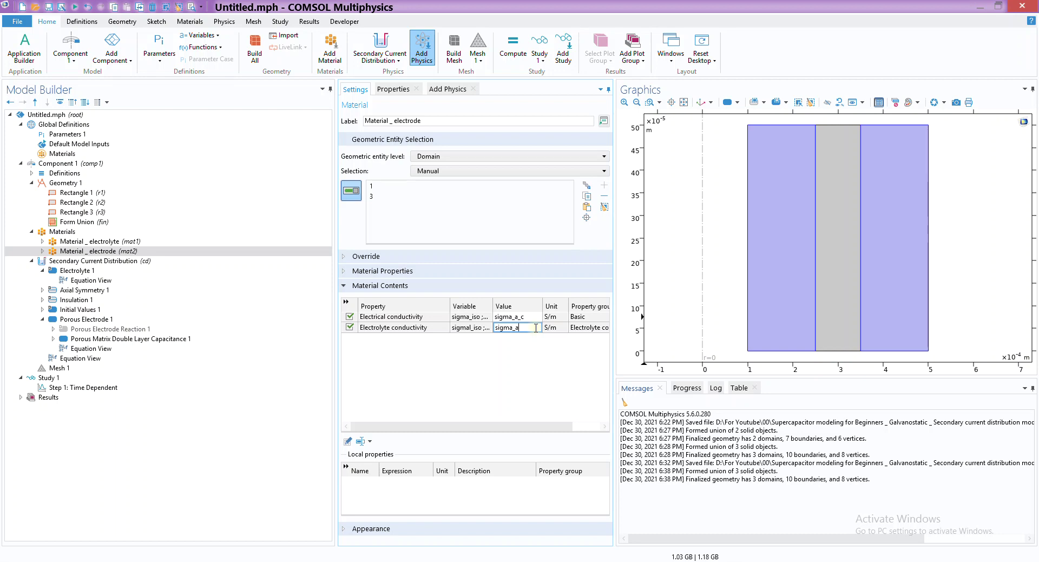
pyautogui.write('e')
pyautogui.click(538, 375)
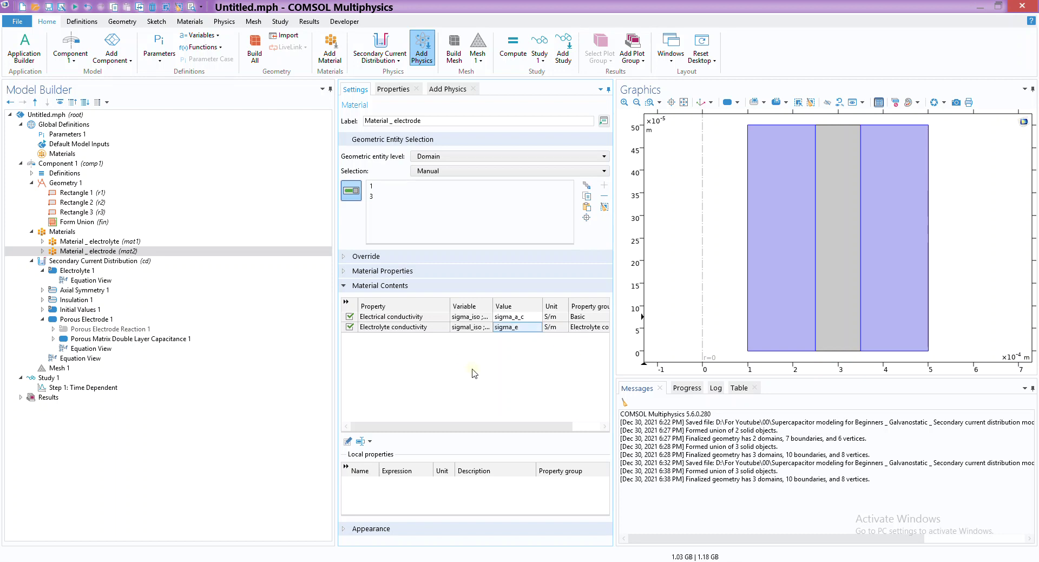
pyautogui.click(108, 321)
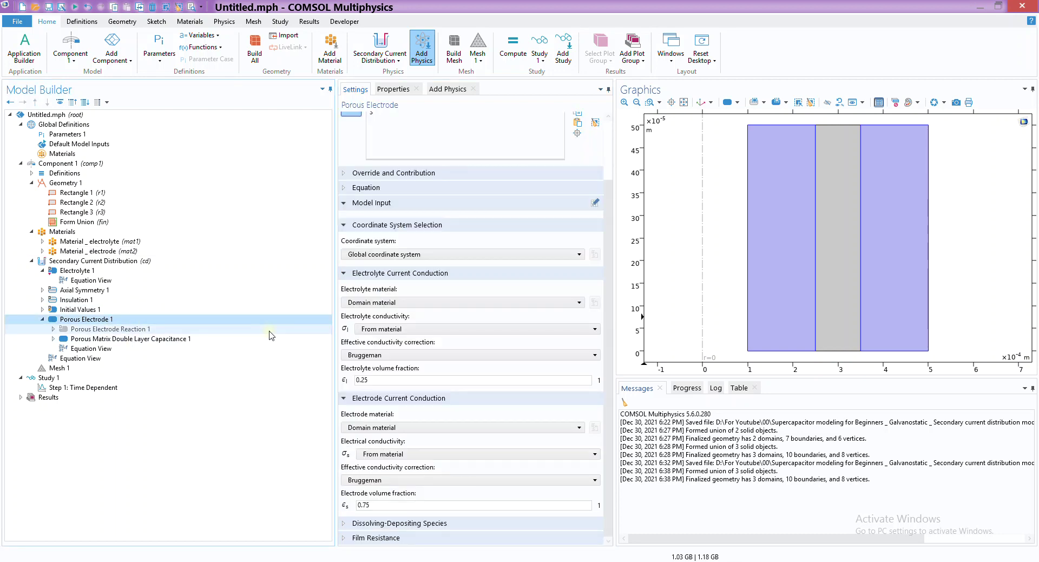
# - Change the double layer capacitance Cdl from 0.2 to 0.13[F/m^2]
pyautogui.click(144, 340)
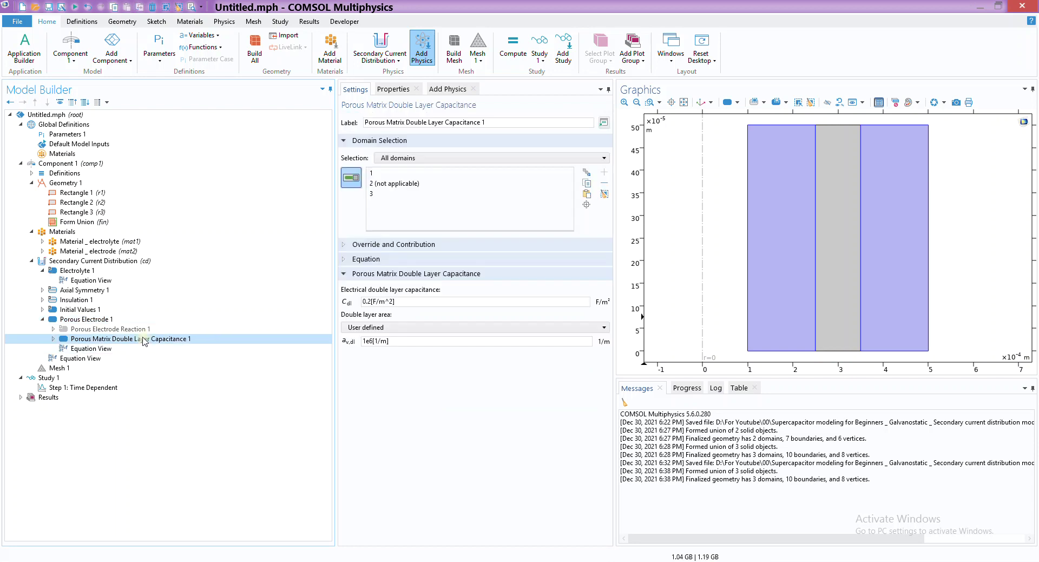
pyautogui.click(351, 259)
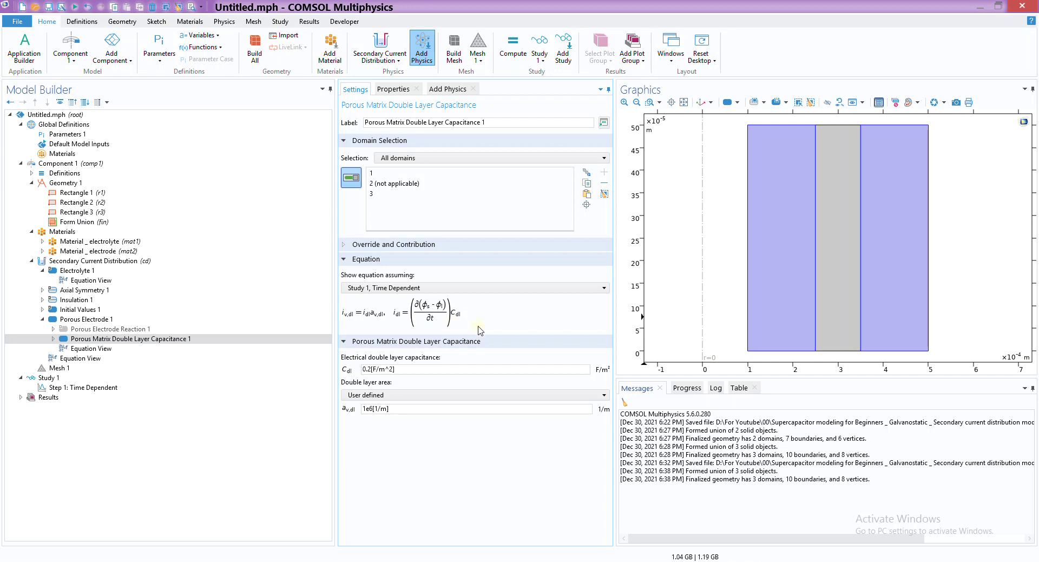
pyautogui.click(383, 369)
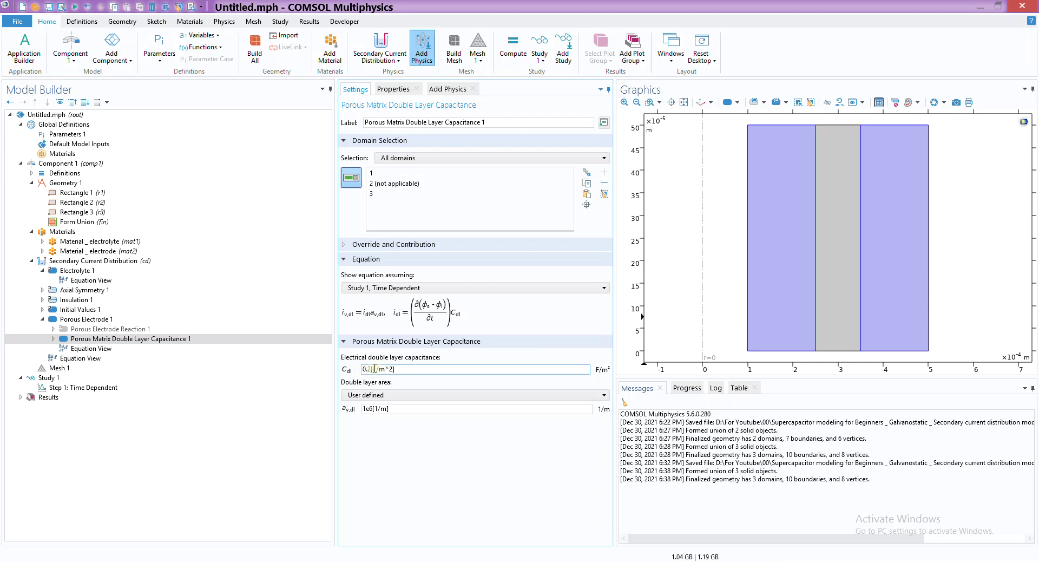
pyautogui.click(370, 369)
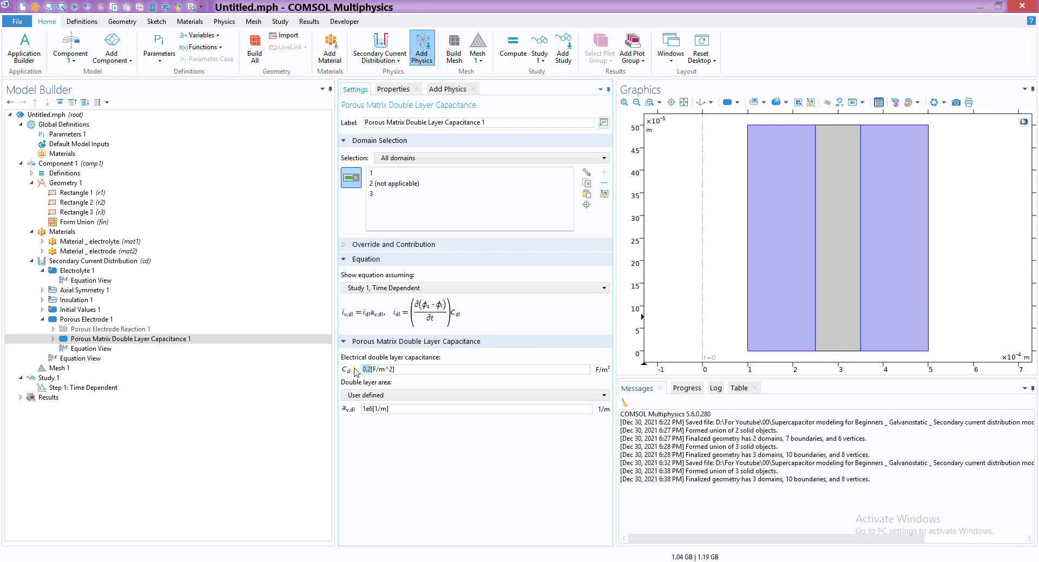
pyautogui.press('BackSpace')
pyautogui.write('13')
# - Set the double layer area a_v,dl to 1.9*10^9[1/m] instead of 1e6
pyautogui.click(375, 407)
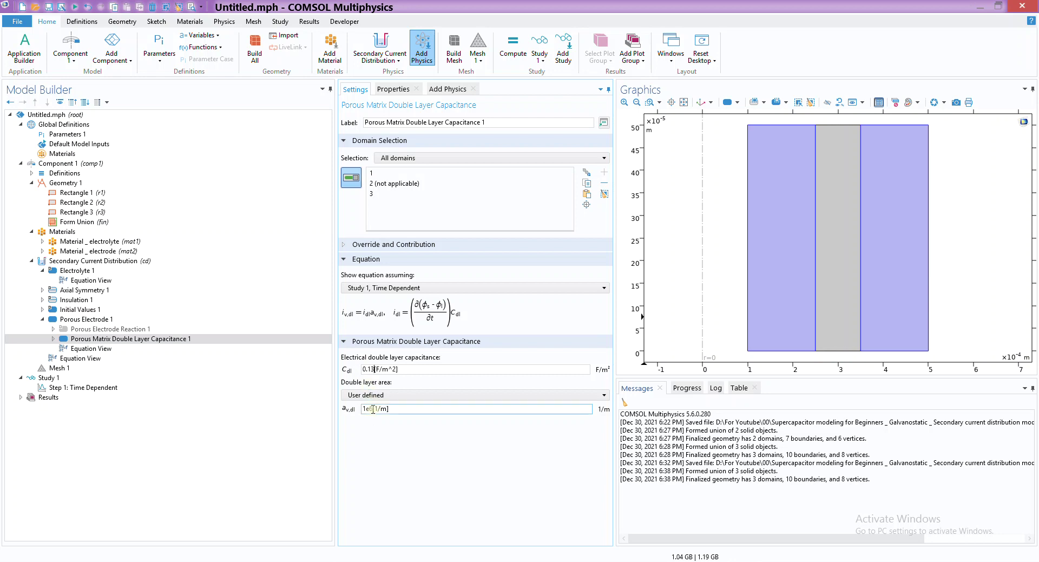
pyautogui.moveTo(372, 409); pyautogui.dragTo(368, 409)
pyautogui.doubleClick(368, 409)
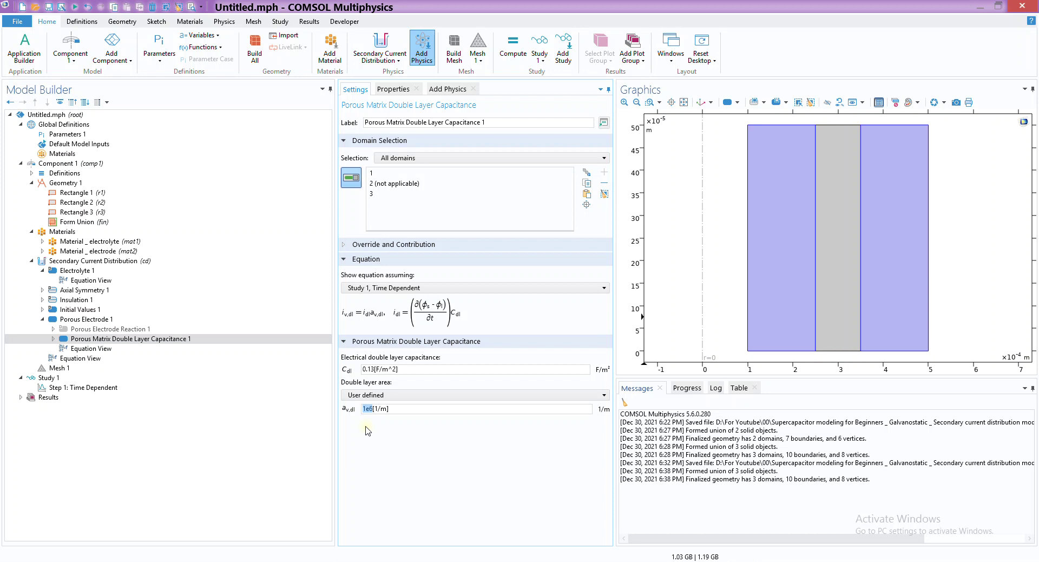
pyautogui.write('1.9*10^9')
pyautogui.click(381, 409)
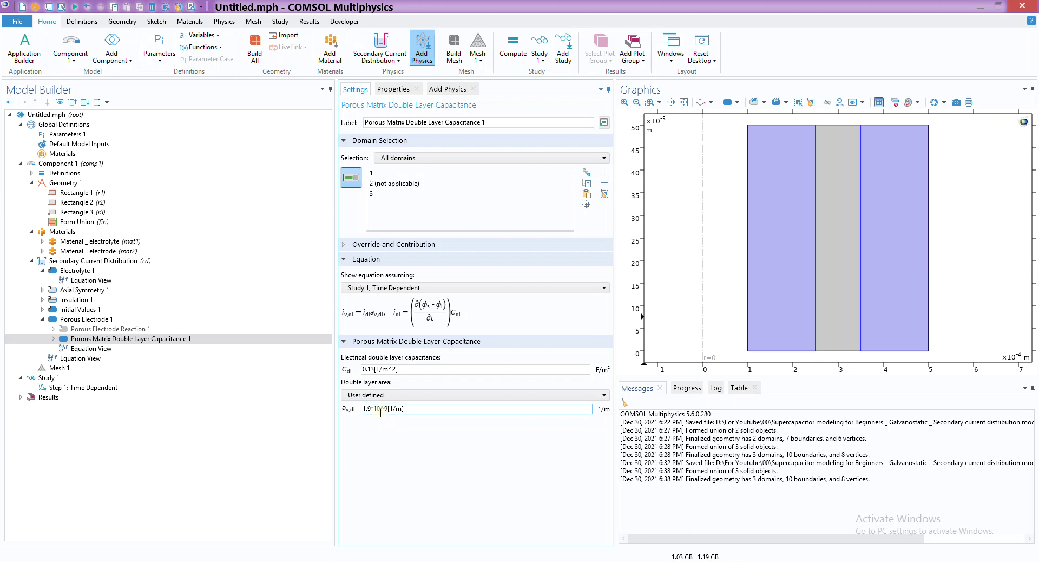
pyautogui.hotkey('ctrl', 'a')
pyautogui.click(395, 444)
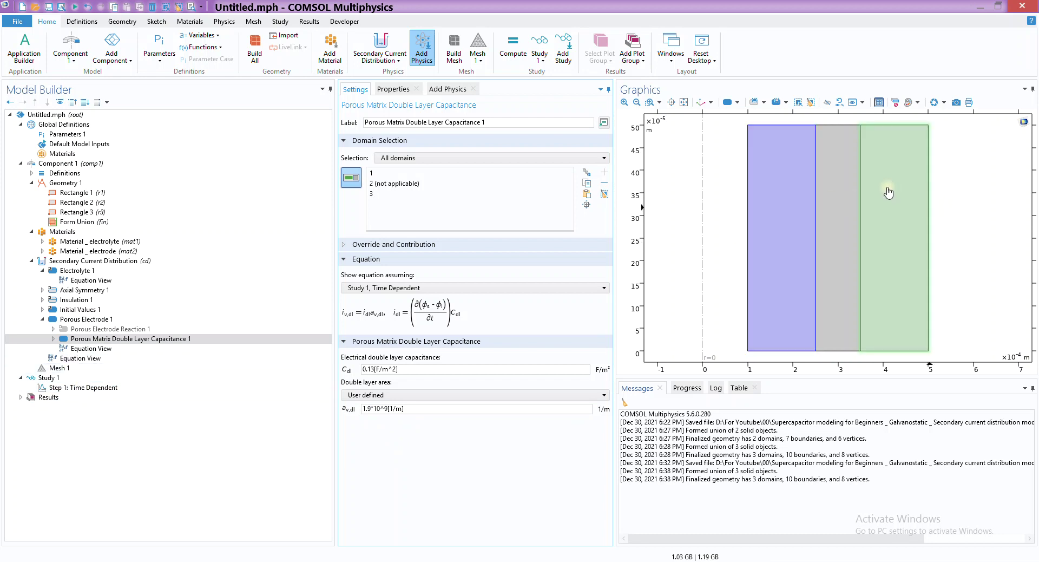
# - Add a Charge-Discharge Cycling condition to Secondary Current Distribution on the left electrode boundary
pyautogui.rightClick(139, 261)
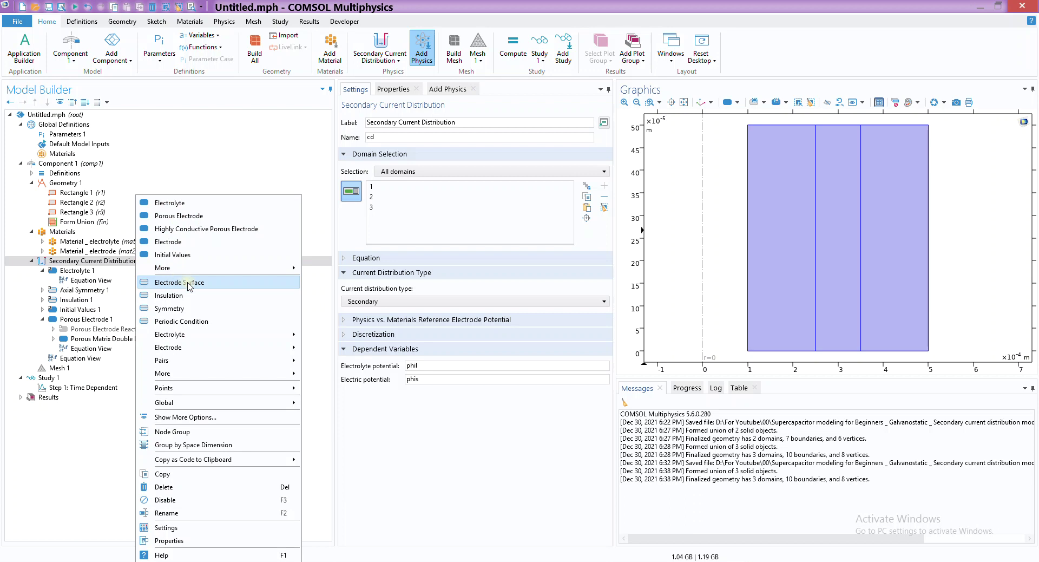
pyautogui.moveTo(211, 347)
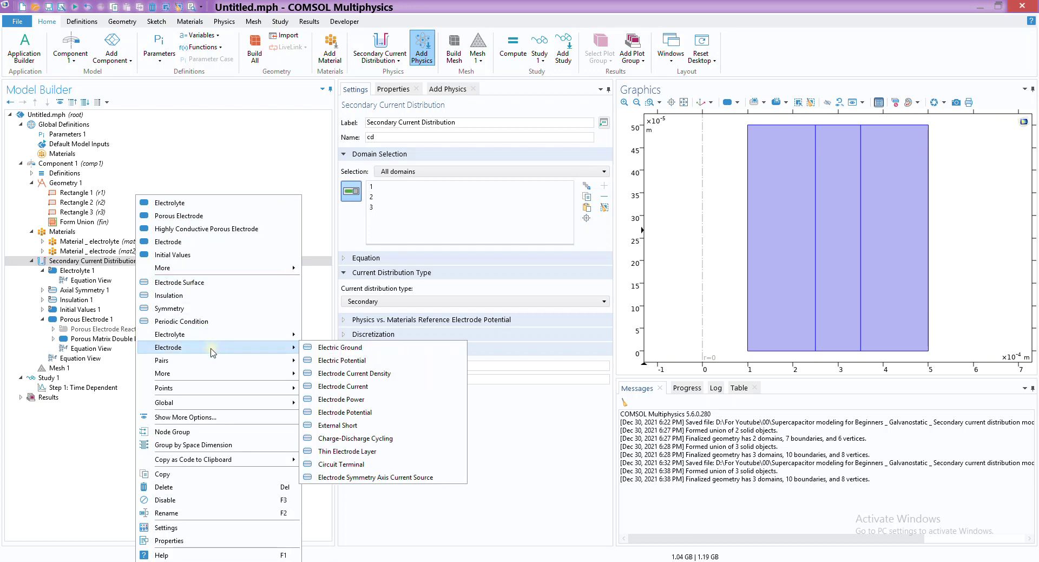
pyautogui.click(365, 438)
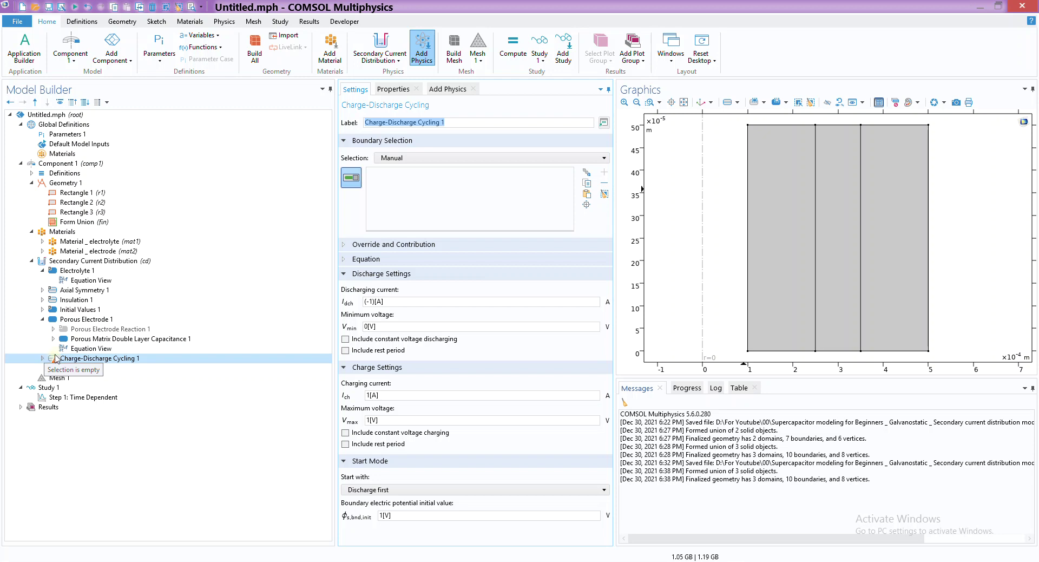
pyautogui.click(746, 205)
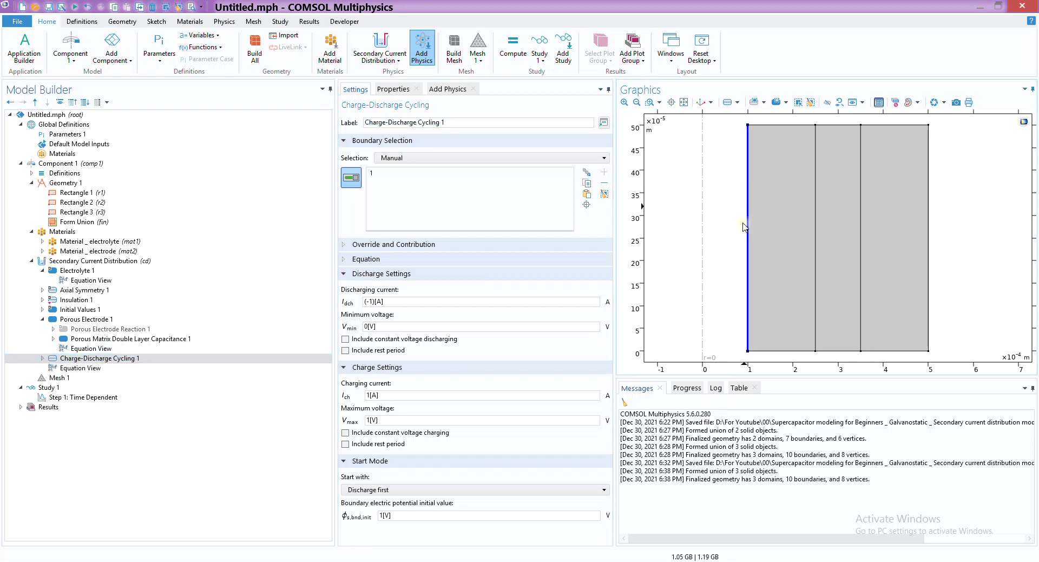
# - Scale the discharging and charging currents by 0.01, giving (-1)[A]*0.01 and 1[A]*0.01
pyautogui.click(379, 301)
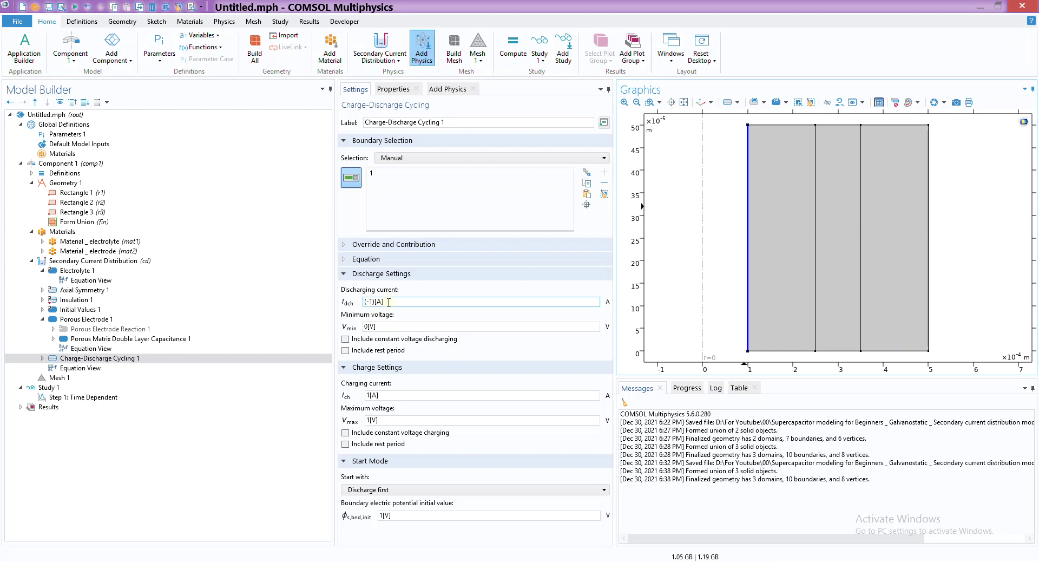
pyautogui.write('*')
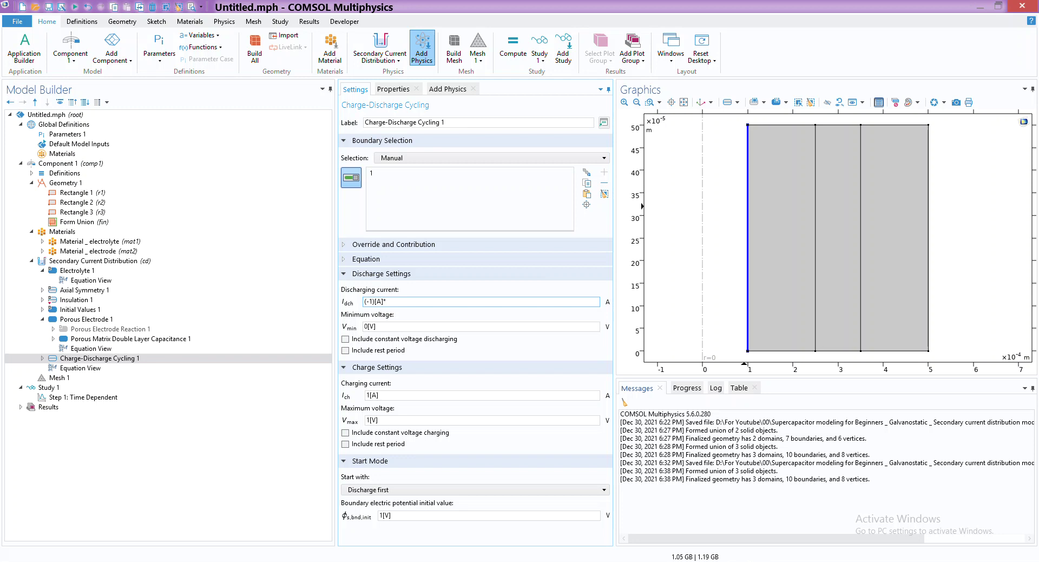
pyautogui.write('0.01')
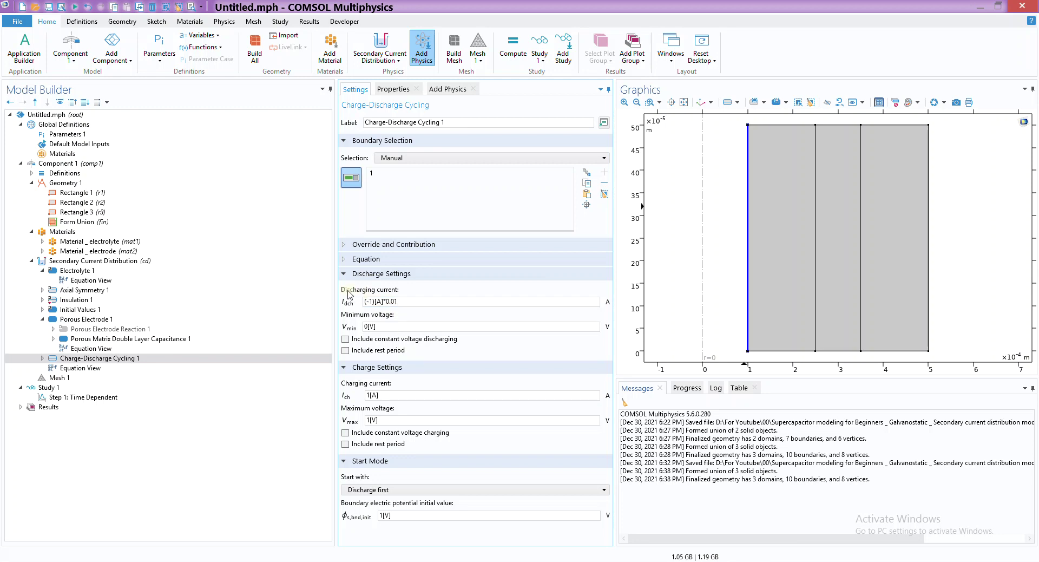
pyautogui.click(381, 326)
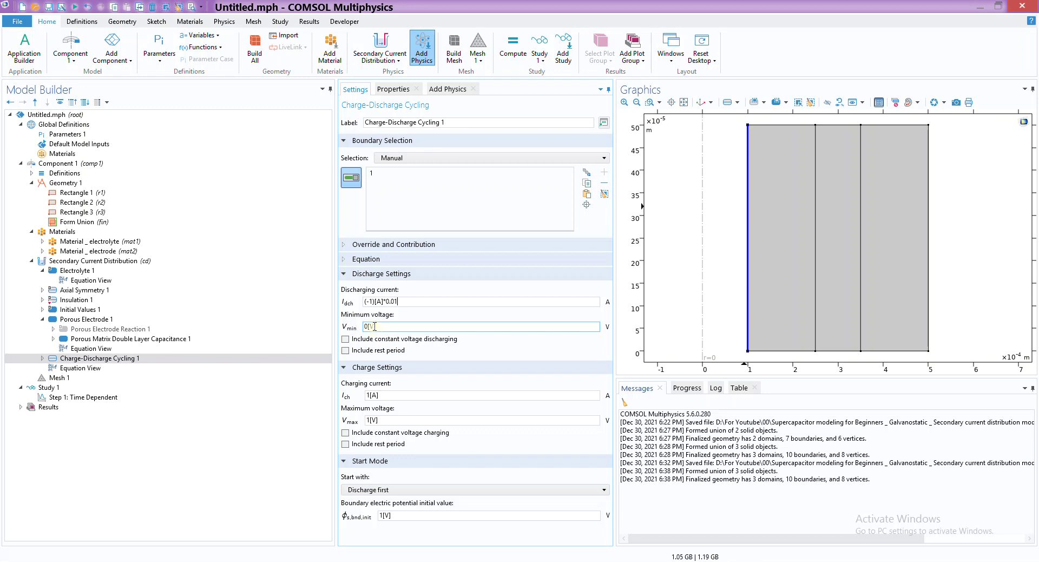
pyautogui.click(376, 325)
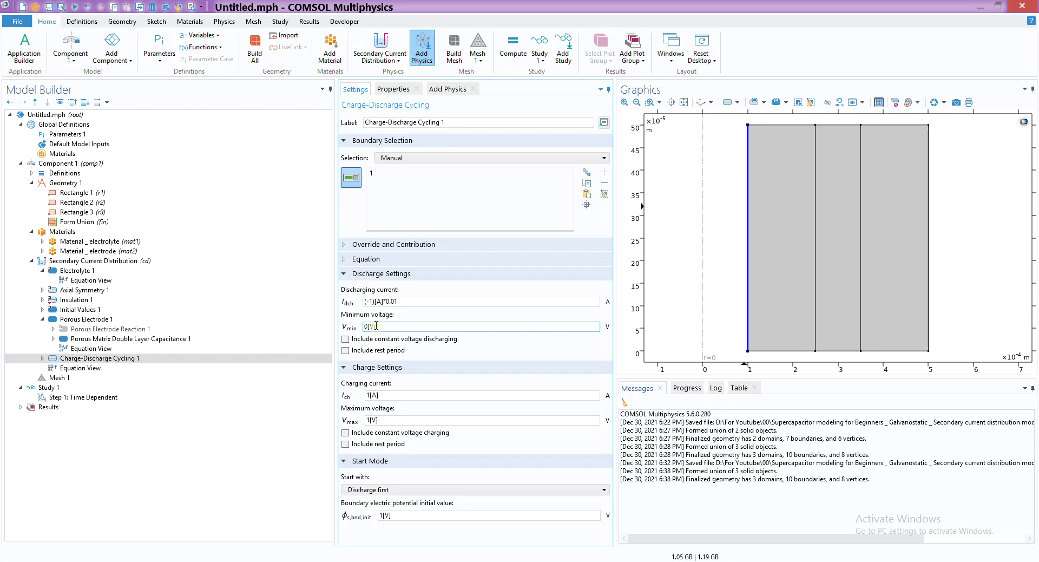
pyautogui.tripleClick(385, 396)
pyautogui.click(423, 397)
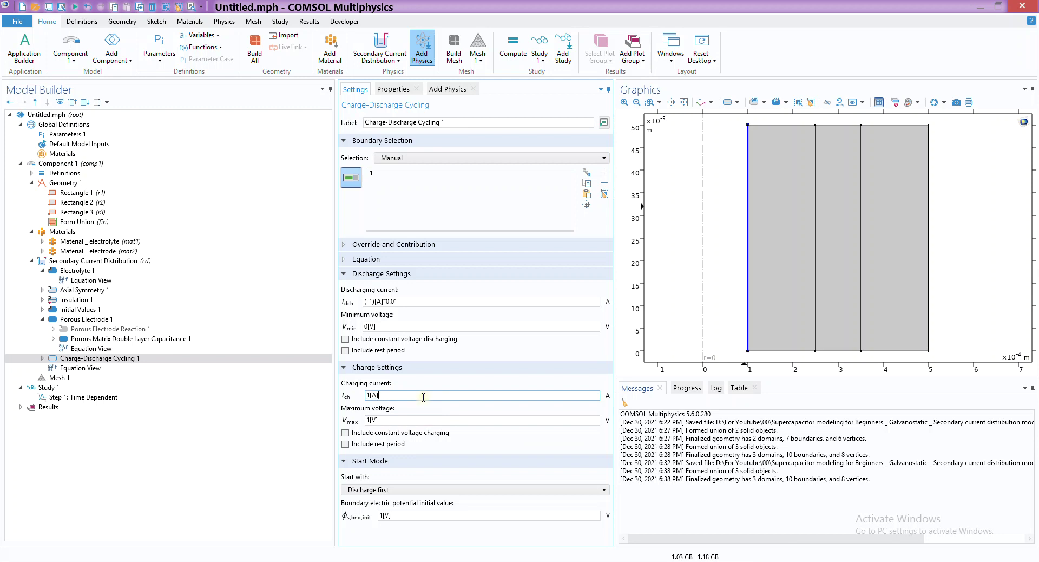
pyautogui.write('*0.01')
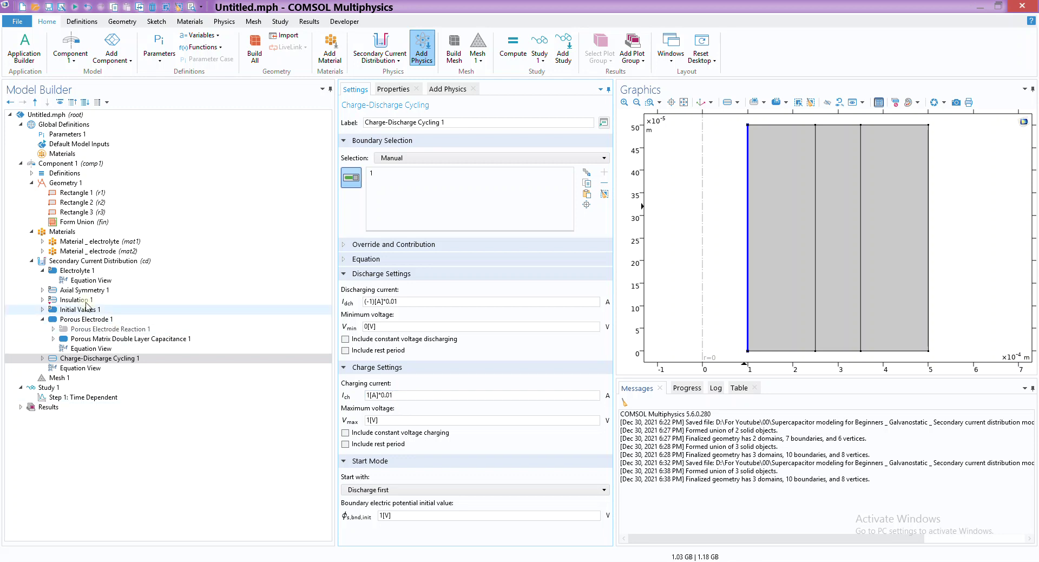
pyautogui.click(79, 310)
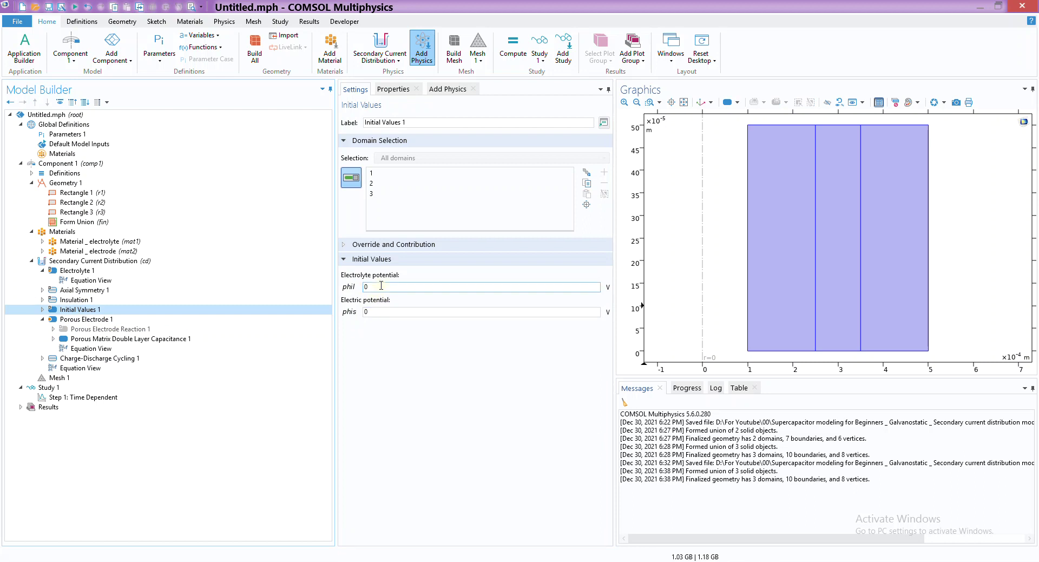
# - Set Charge-Discharge Cycling 1 to Charge first with boundary electric potential initial value 0
pyautogui.click(246, 358)
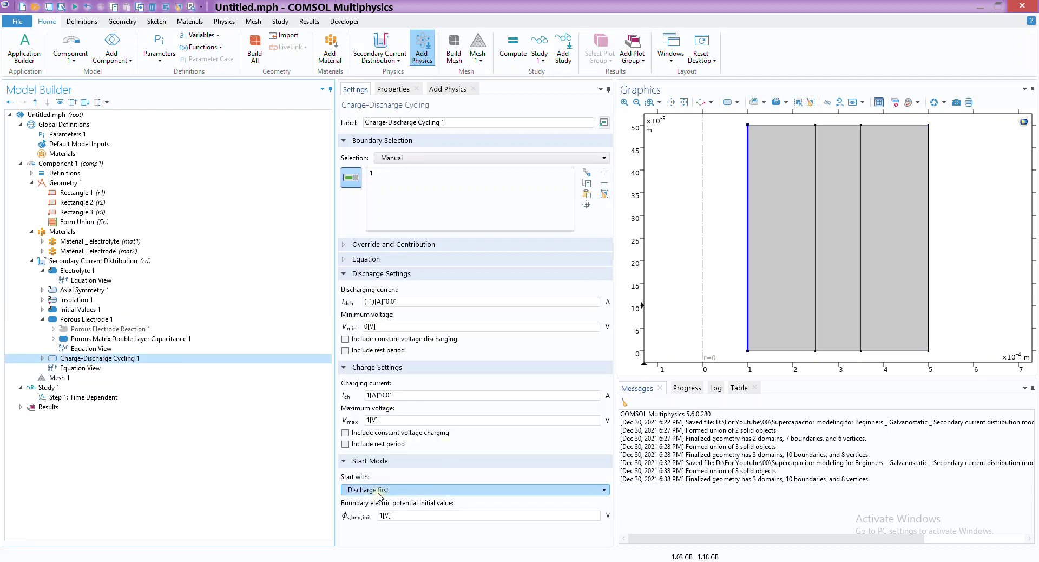
pyautogui.click(380, 490)
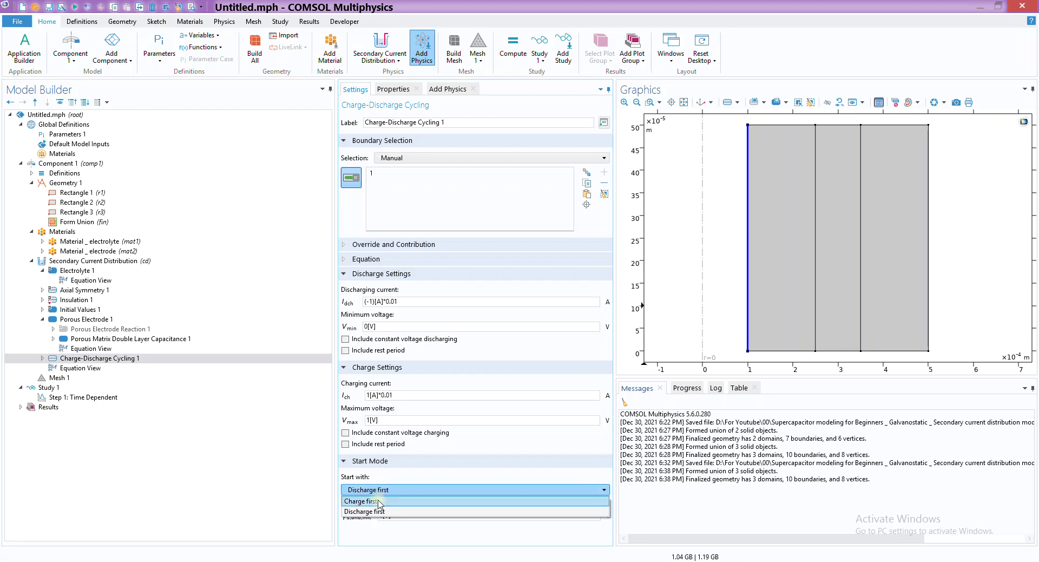
pyautogui.click(378, 502)
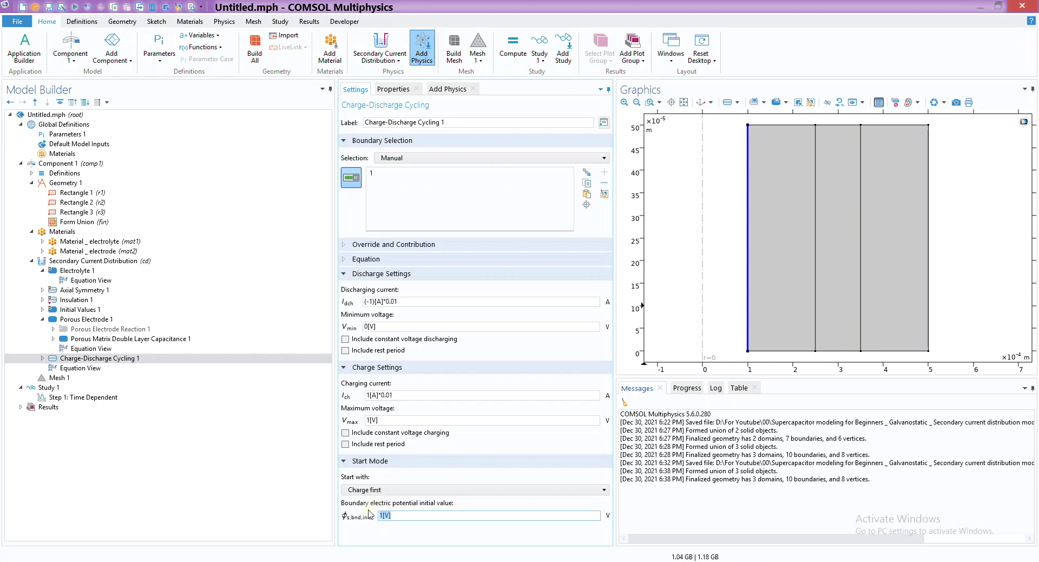
pyautogui.moveTo(391, 515); pyautogui.dragTo(368, 509)
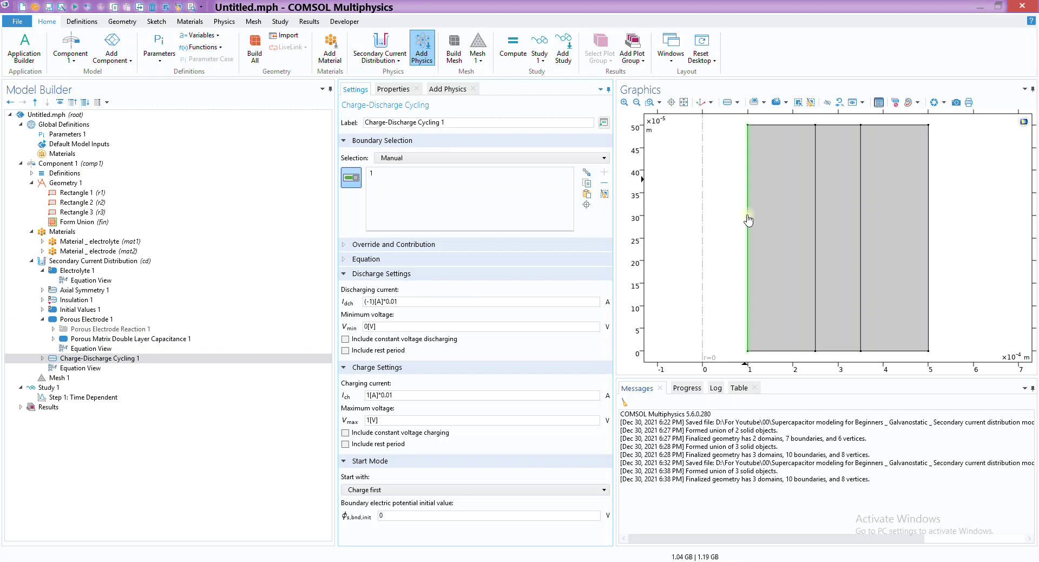
# - Add an Electric Ground condition to Secondary Current Distribution on right boundary 10
pyautogui.click(146, 264)
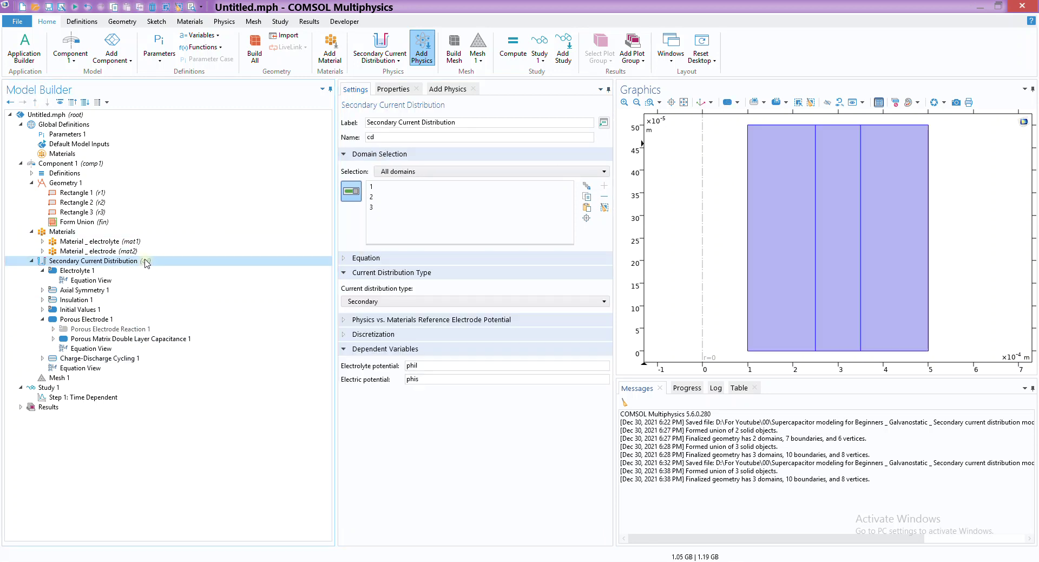
pyautogui.rightClick(147, 265)
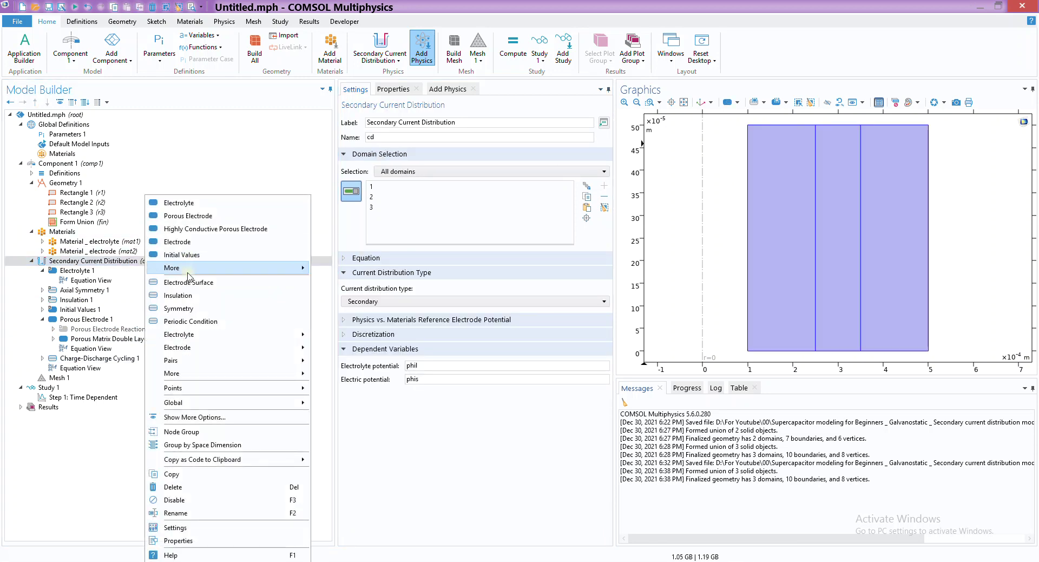
pyautogui.moveTo(187, 351)
pyautogui.click(349, 347)
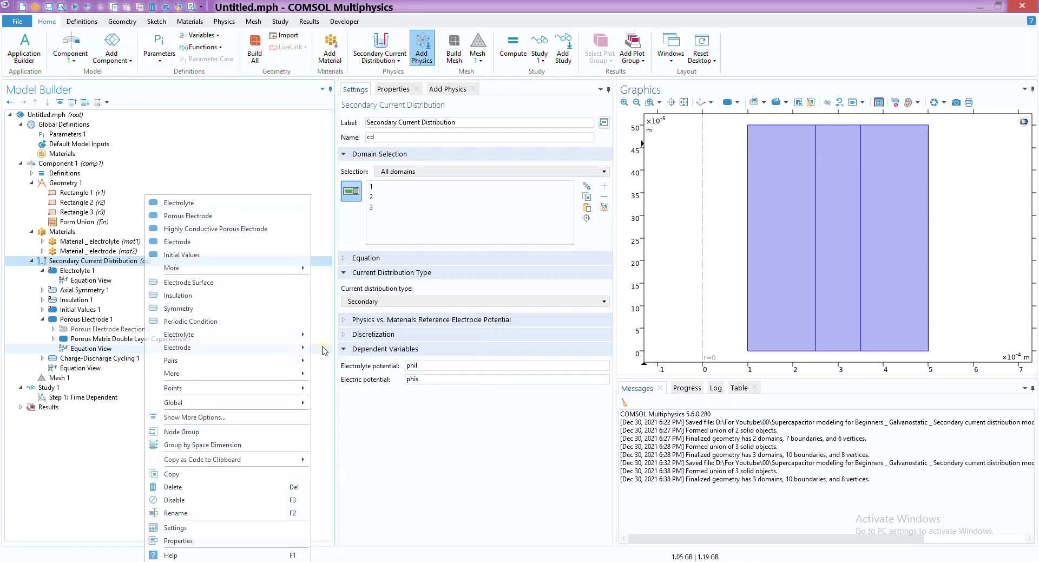
pyautogui.click(928, 223)
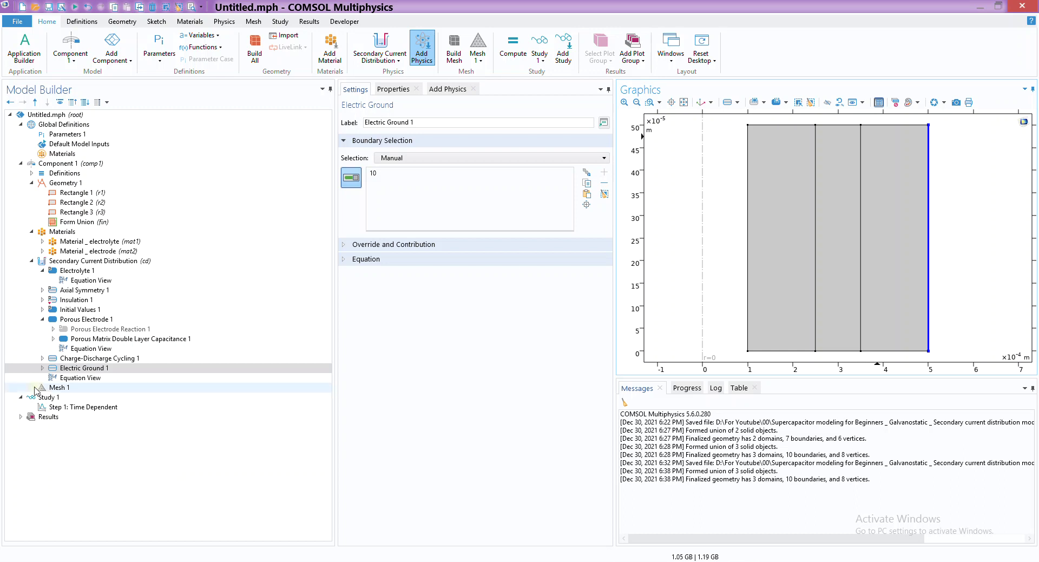
# - Build Mesh 1 at Normal element size, yielding 1422 domain and 148 boundary elements
pyautogui.click(51, 388)
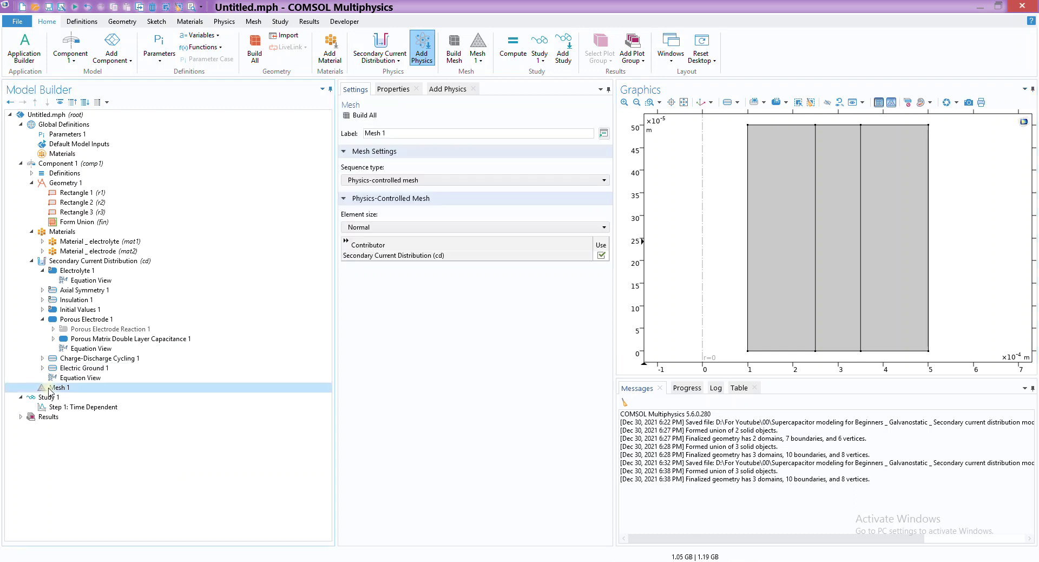
pyautogui.click(411, 227)
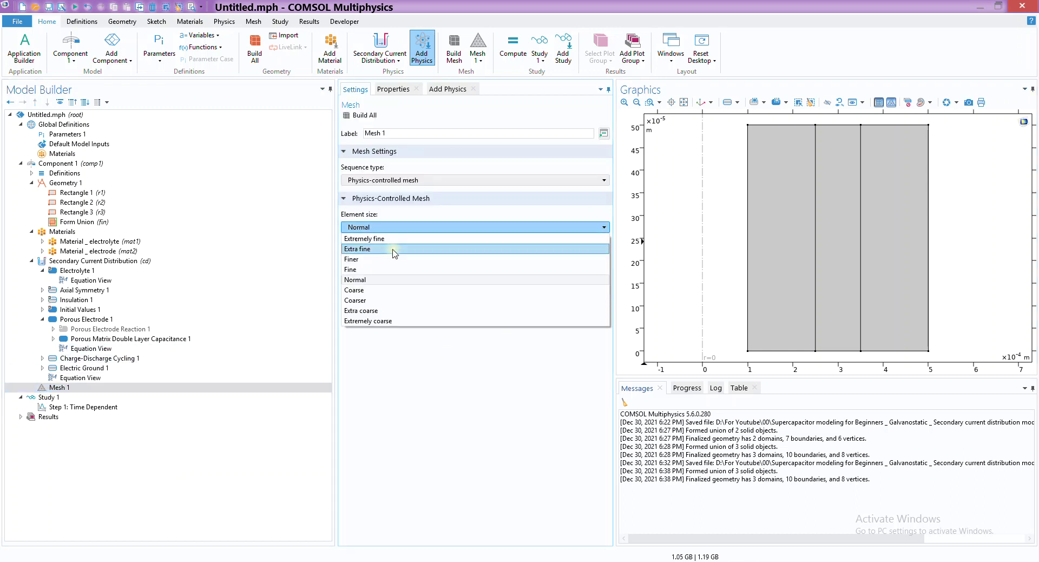
pyautogui.click(393, 272)
pyautogui.click(360, 114)
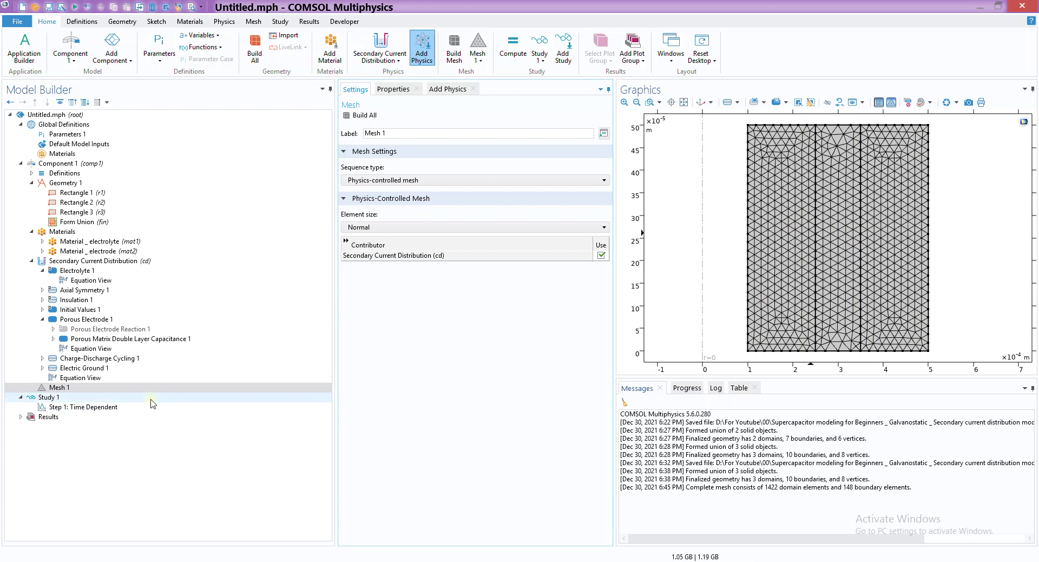
pyautogui.click(116, 409)
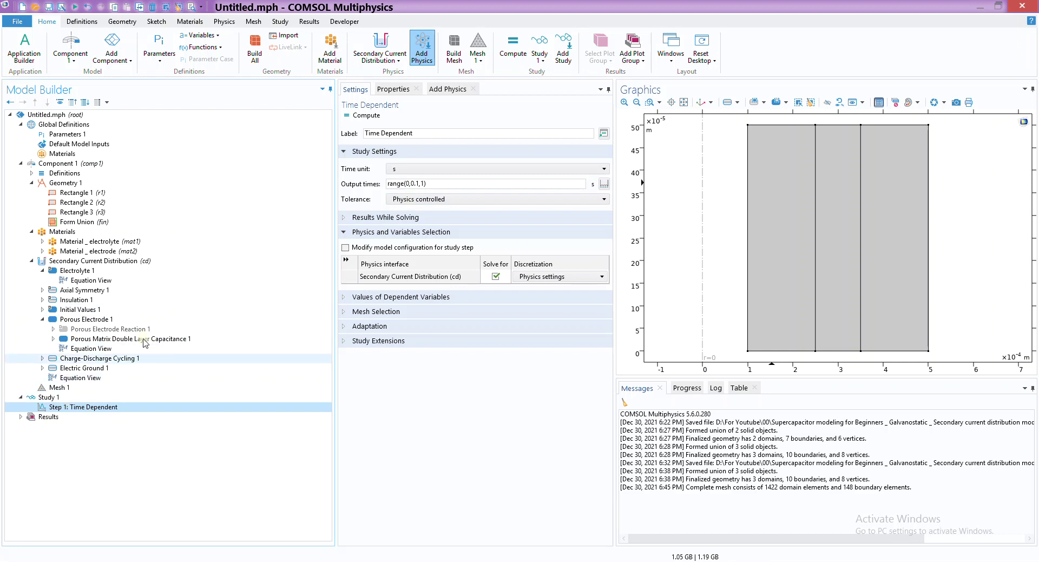
# - Set output times to range(0,0.25,20) and compute the study
pyautogui.moveTo(407, 184); pyautogui.dragTo(413, 184)
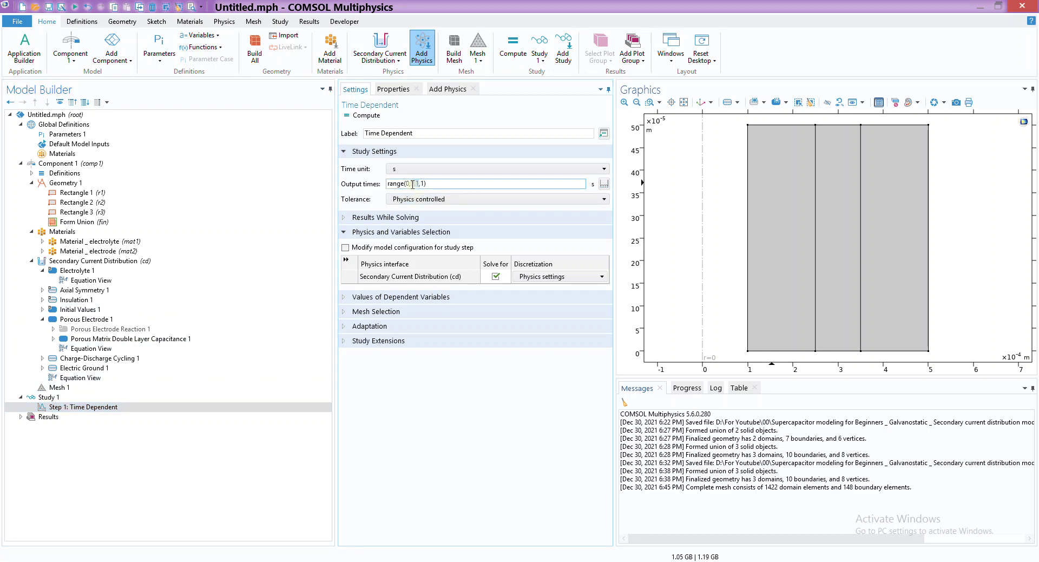
pyautogui.write('0.25')
pyautogui.press('Delete')
pyautogui.write('1')
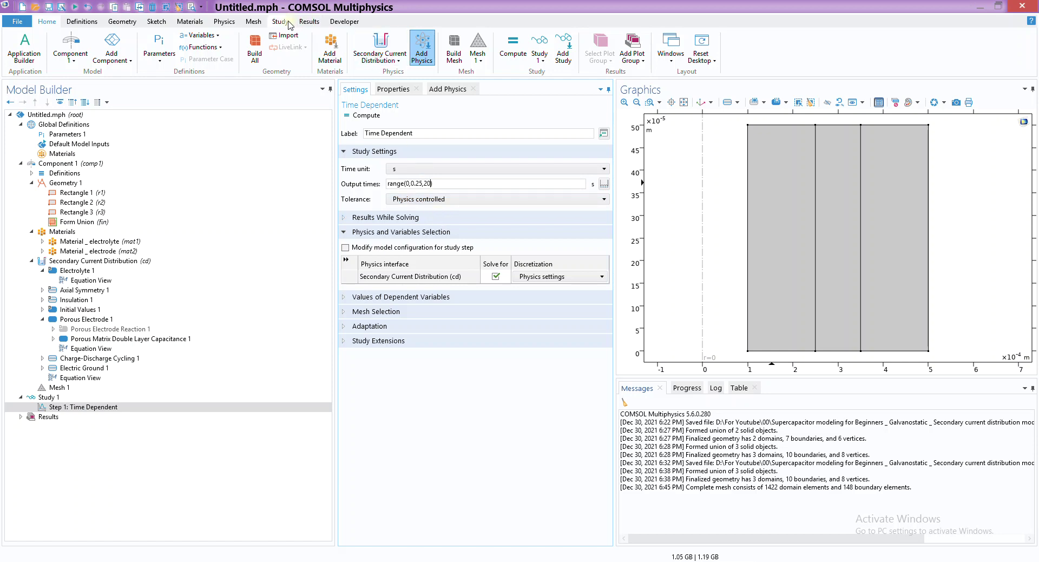
pyautogui.click(287, 25)
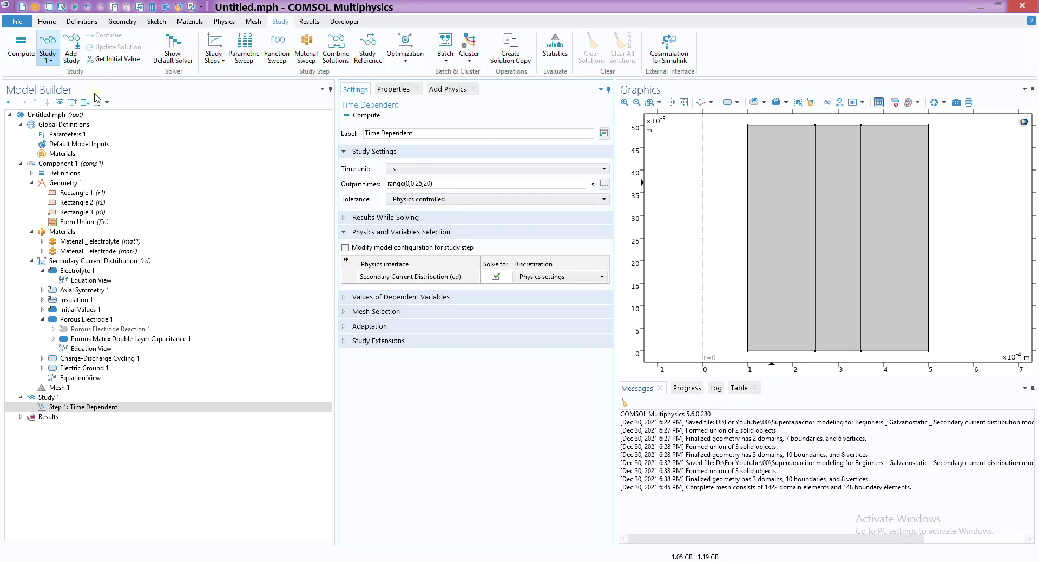
pyautogui.click(366, 116)
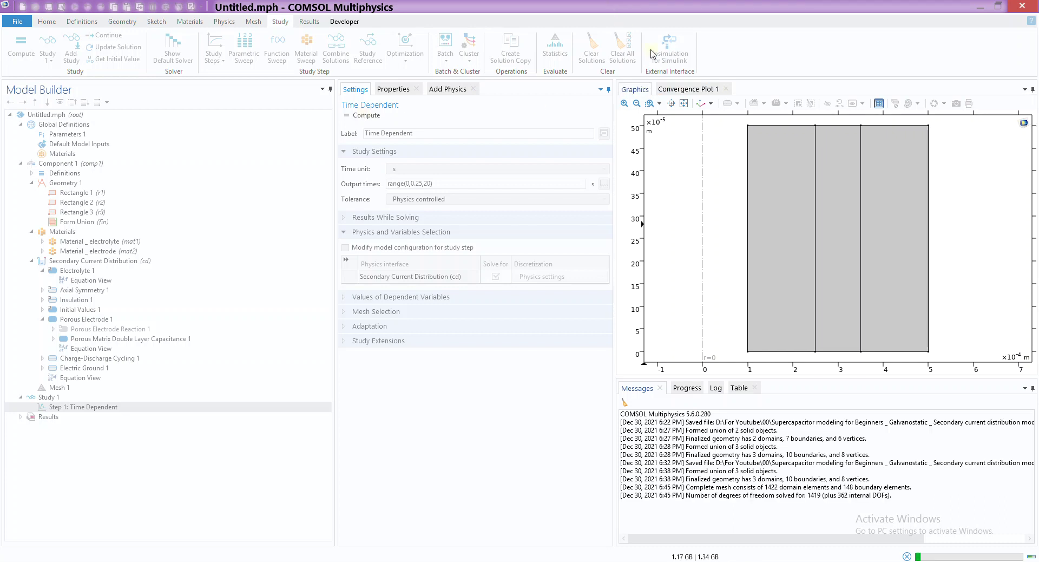
# - Watch the running solve's convergence plot and log, then cancel it and dismiss the message
pyautogui.click(686, 89)
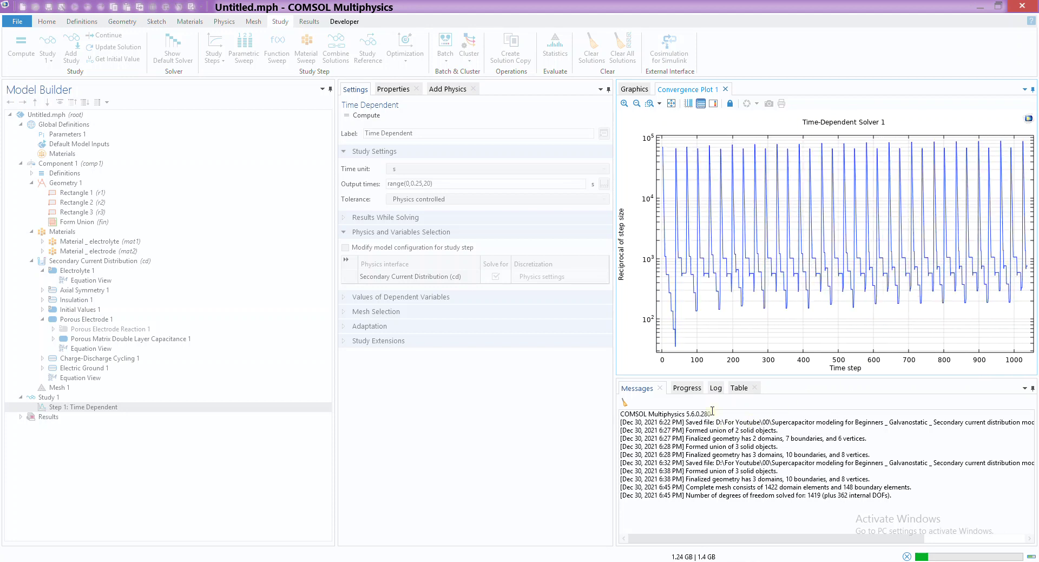
pyautogui.click(715, 388)
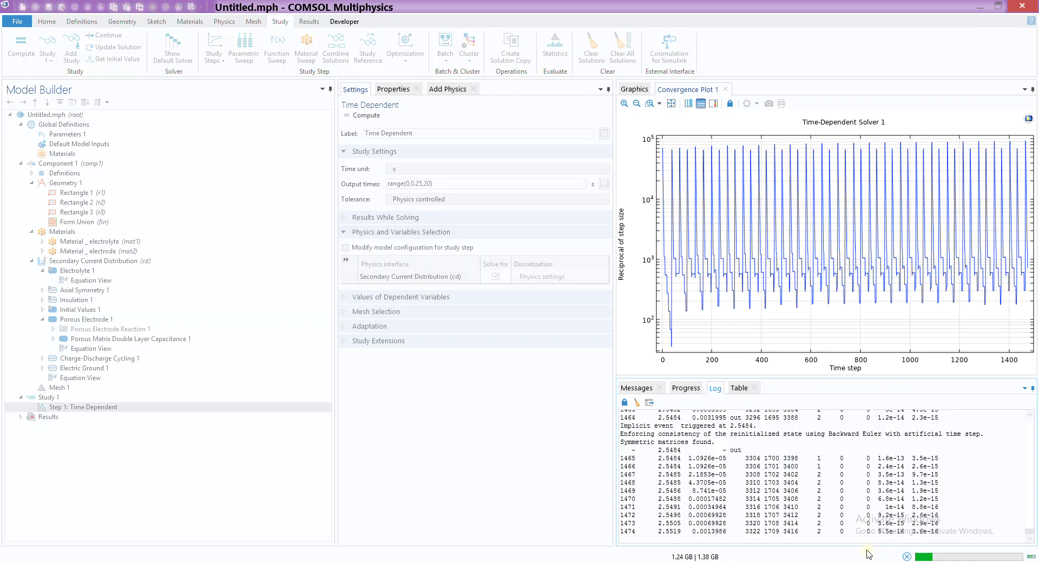
pyautogui.click(907, 556)
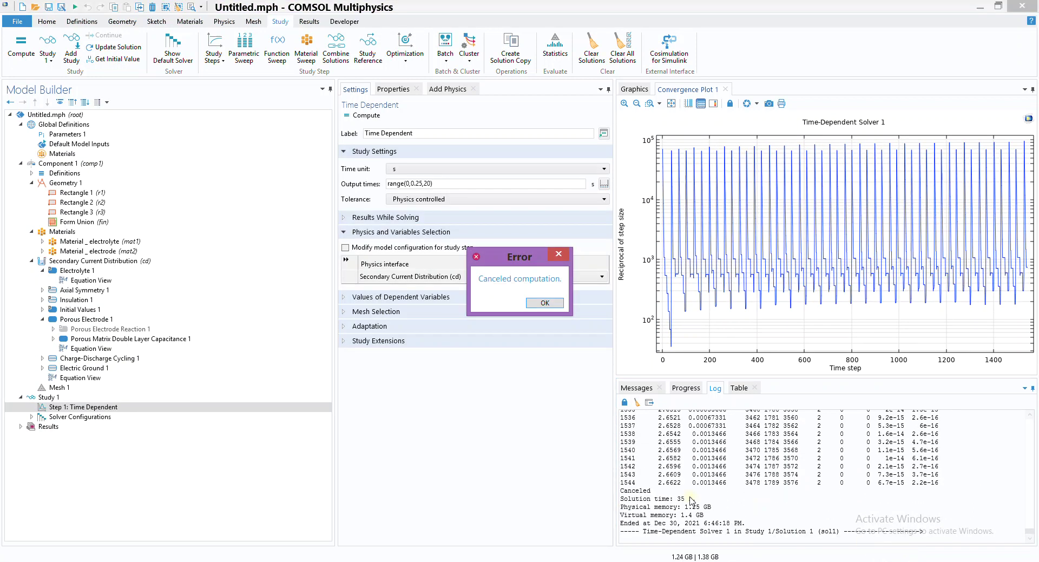
pyautogui.click(544, 303)
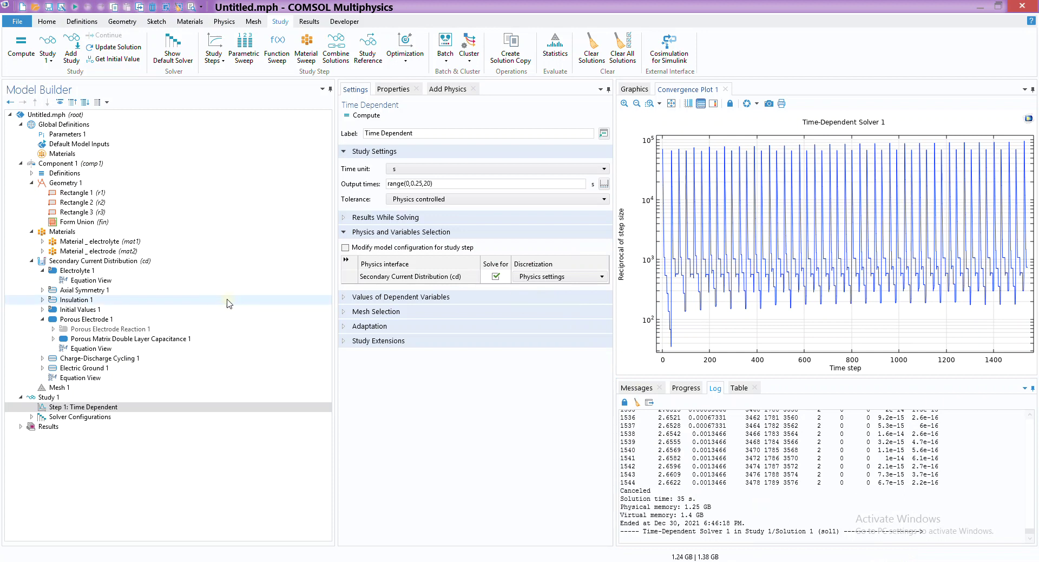
# - Review Charge-Discharge Cycling 1, set Output times to range(0,0.25,5), and rerun the study with F8
pyautogui.click(82, 359)
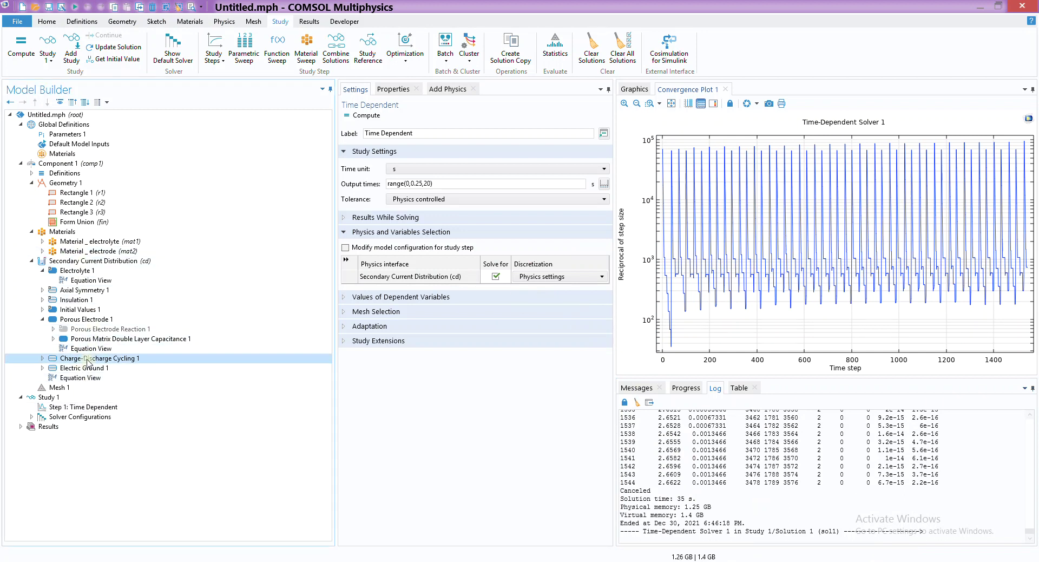
pyautogui.click(379, 420)
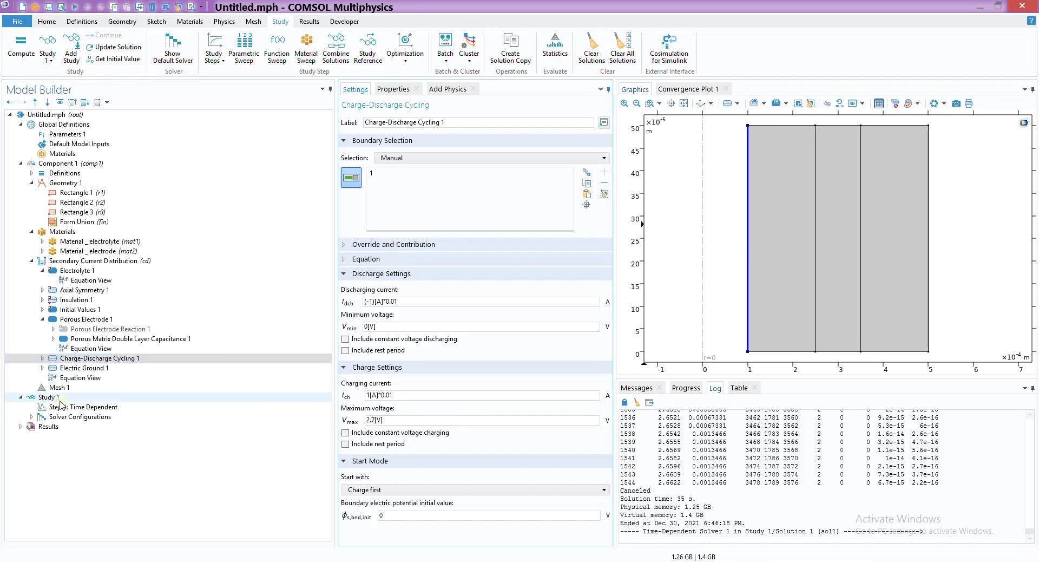
pyautogui.click(76, 406)
pyautogui.click(429, 184)
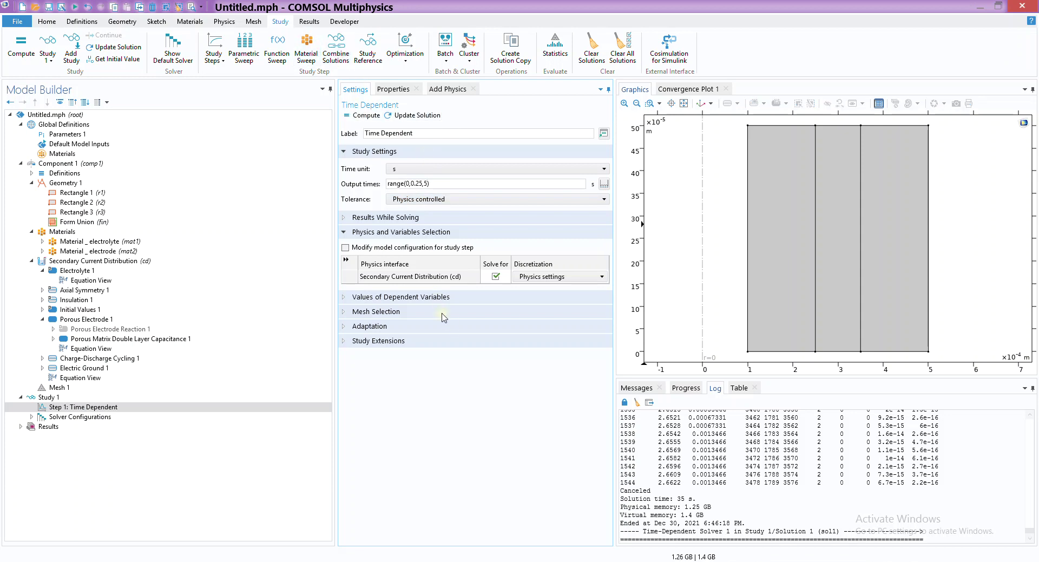
pyautogui.press('F8')
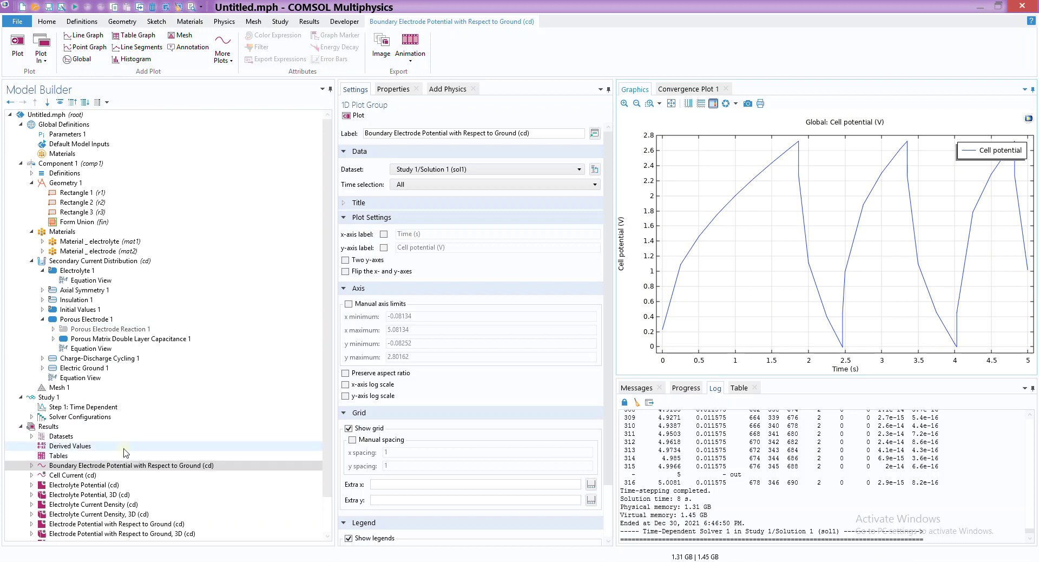
# - Scroll down the Results tree after the solve to 5 s completes
pyautogui.scroll(-1, 103, 455)
# - Show the Electrolyte Potential (cd) plot, then the Electrolyte Potential, 3D plot, and expand its features
pyautogui.click(98, 456)
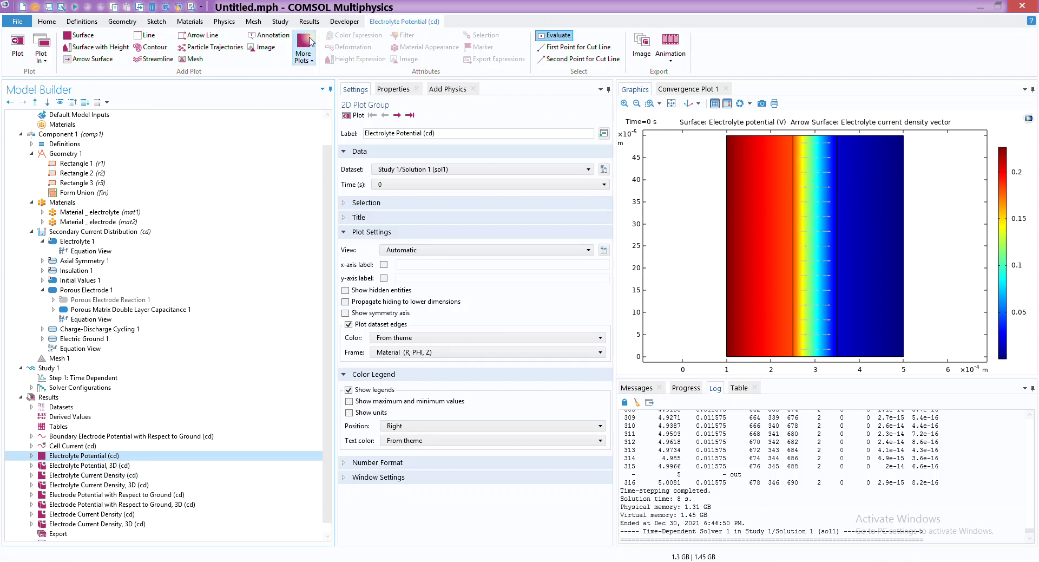
pyautogui.click(103, 467)
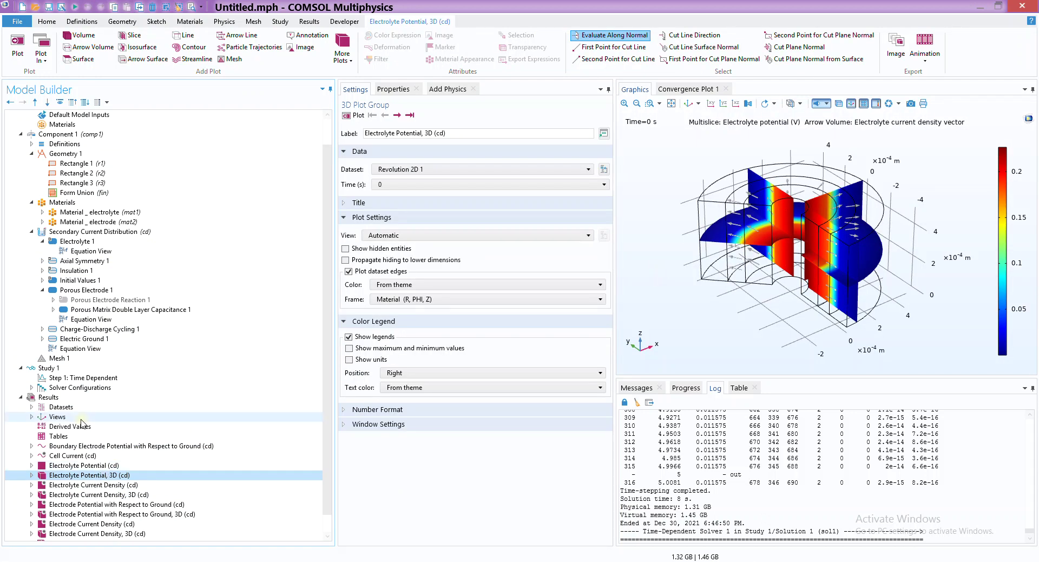
pyautogui.click(32, 475)
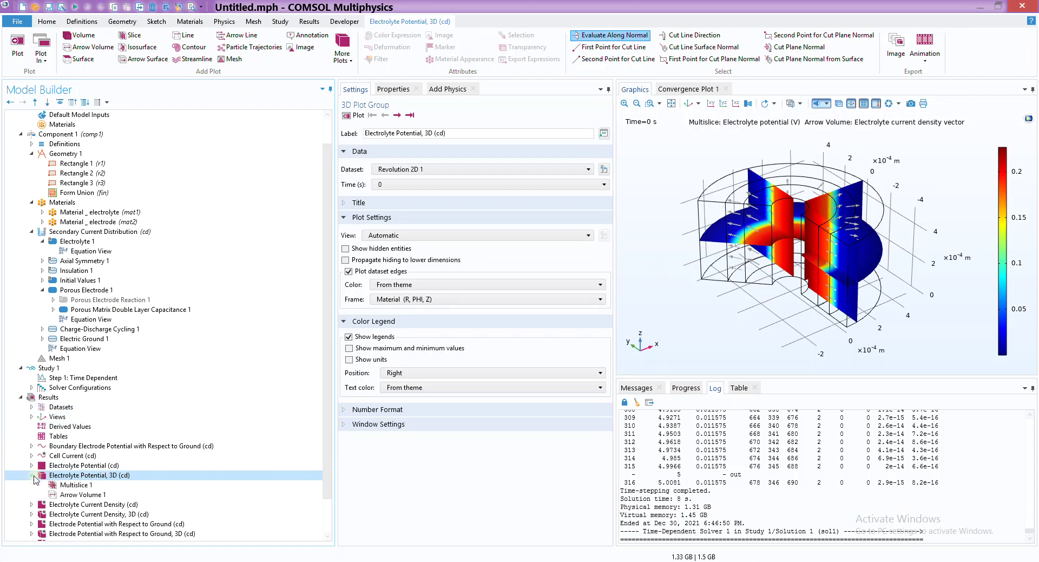
# - Add a Volume plot of electrolyte potential phil to the Electrolyte Potential, 3D group
pyautogui.rightClick(83, 476)
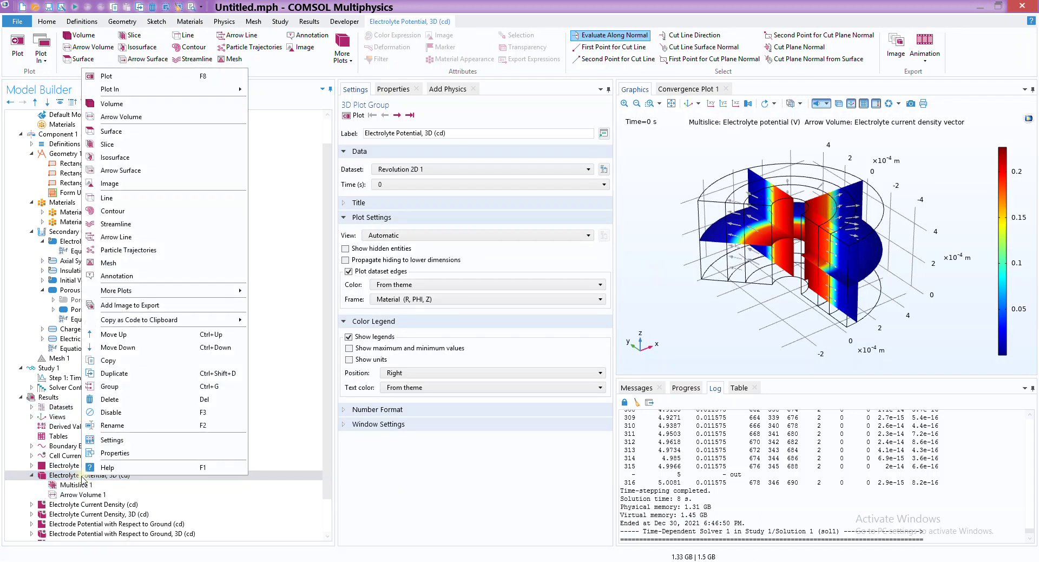
pyautogui.click(133, 105)
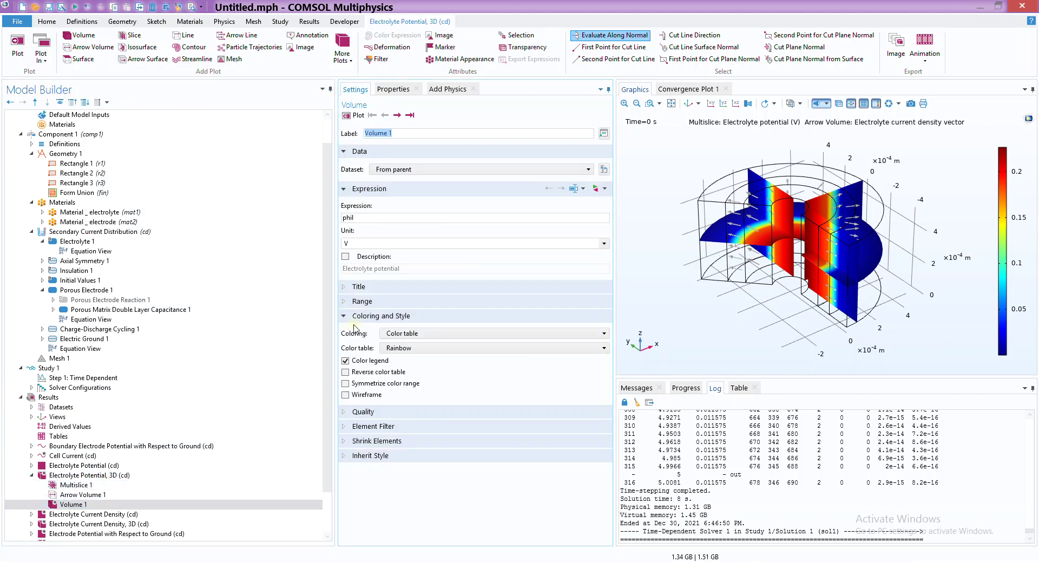
pyautogui.moveTo(354, 217); pyautogui.dragTo(342, 219)
pyautogui.click(372, 217)
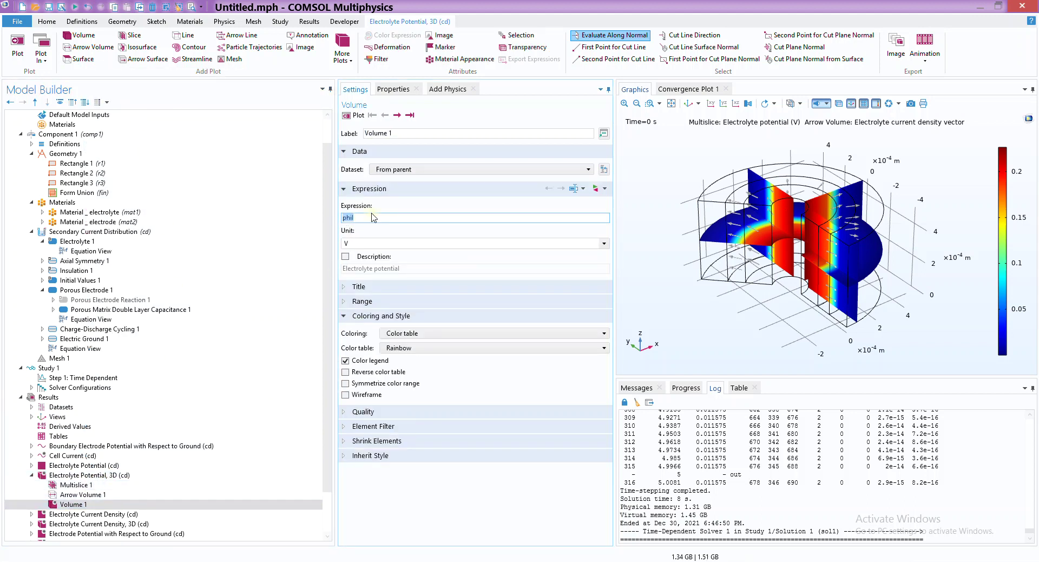
pyautogui.click(373, 243)
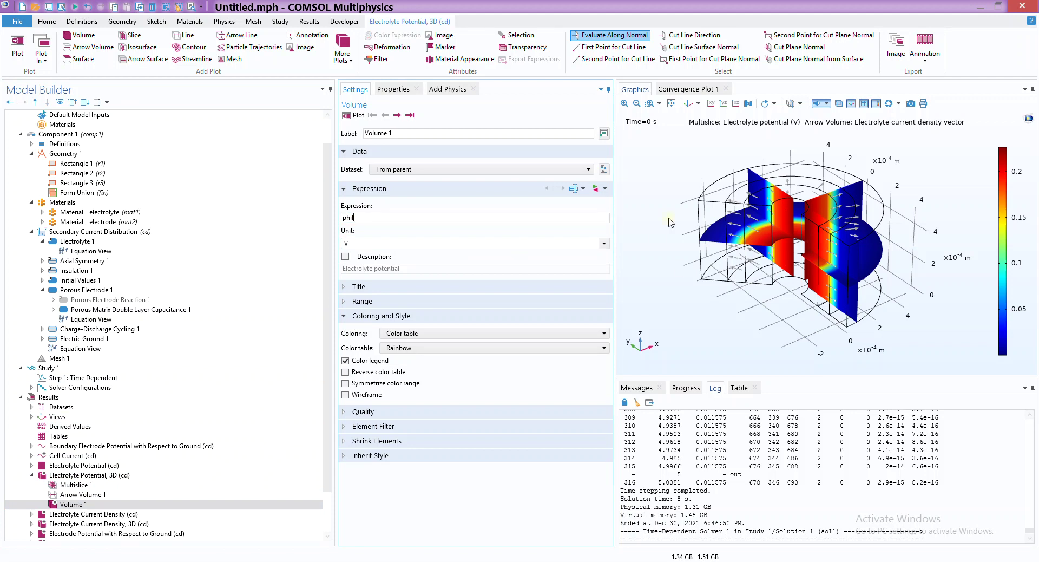
# - Delete the Multislice 1 and Arrow Volume 1 features and widen the graphics area
pyautogui.click(136, 485)
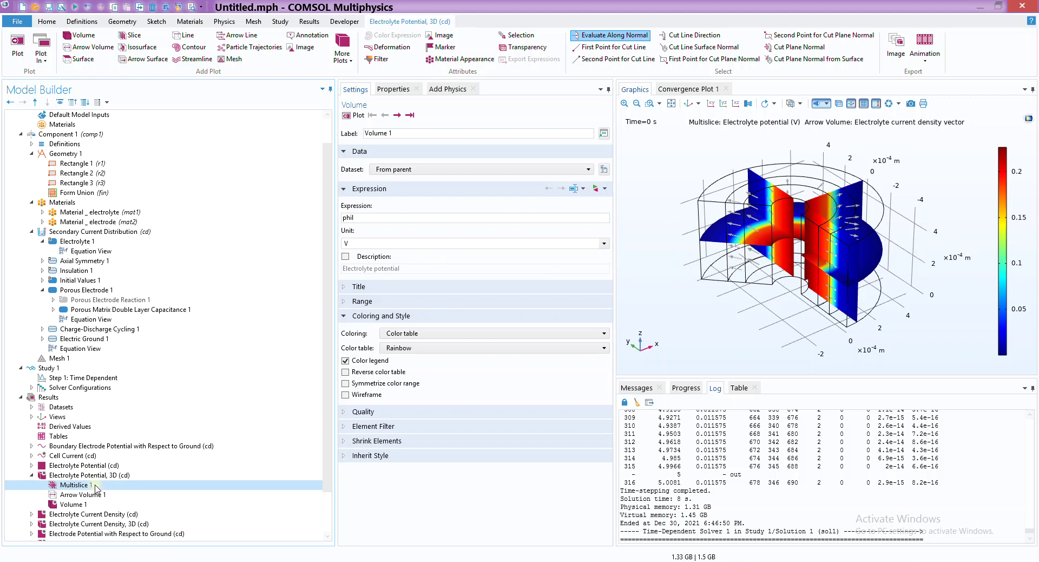
pyautogui.keyDown('ctrl'); pyautogui.click(95, 495); pyautogui.keyUp('ctrl')
pyautogui.rightClick(95, 495)
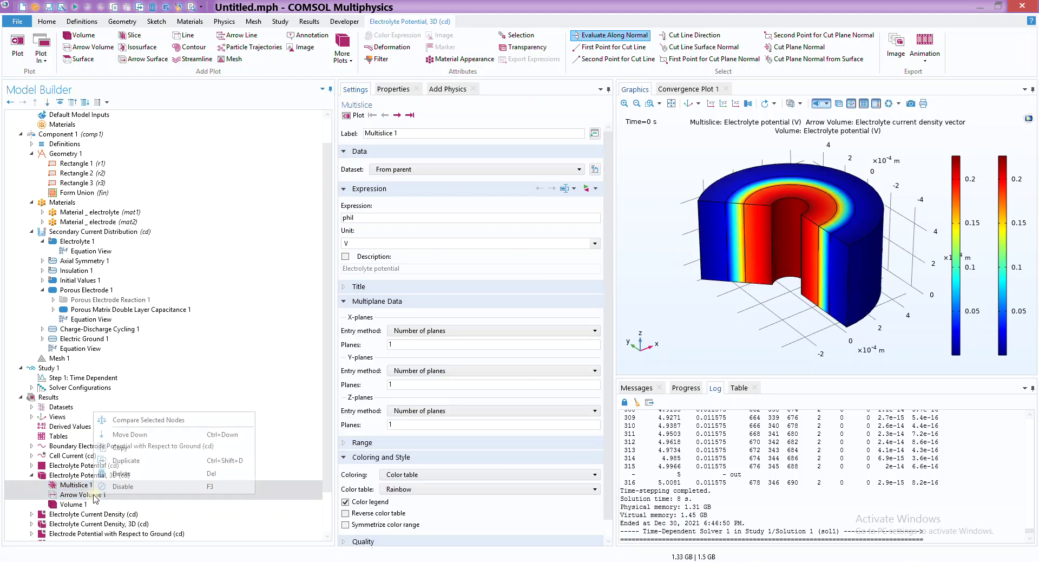
pyautogui.click(135, 472)
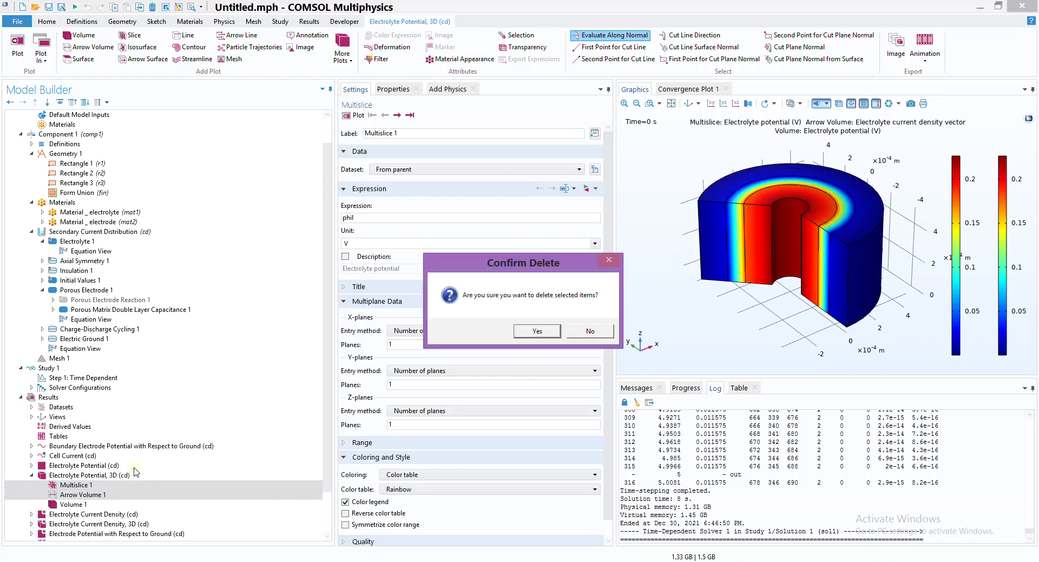
pyautogui.click(550, 331)
pyautogui.moveTo(613, 222); pyautogui.dragTo(546, 227)
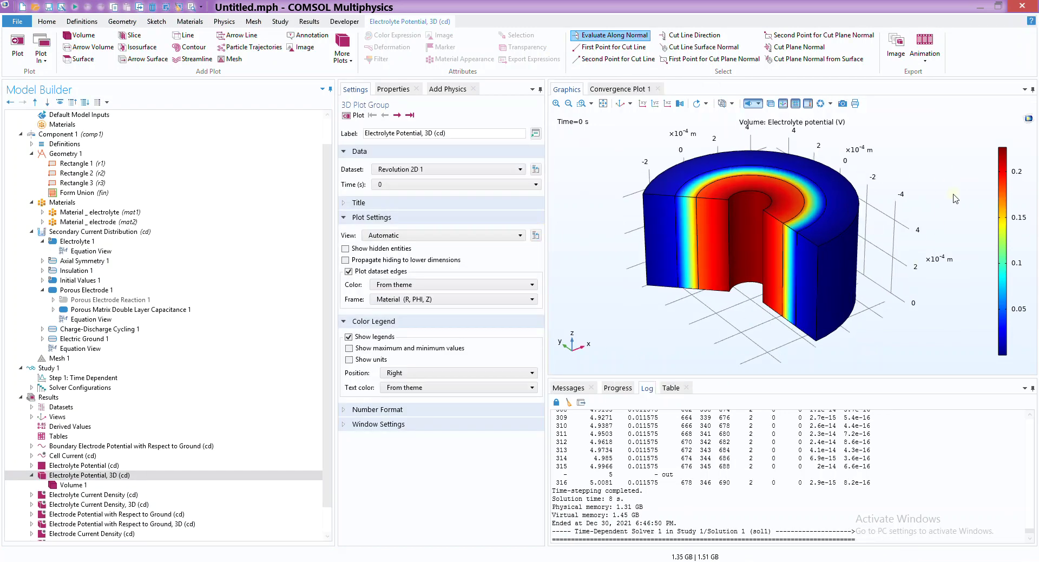
# - Set the 3D plot group's time to 4.0298 s and replot
pyautogui.click(498, 184)
pyautogui.scroll(-5, 526, 272)
pyautogui.scroll(-1, 412, 325)
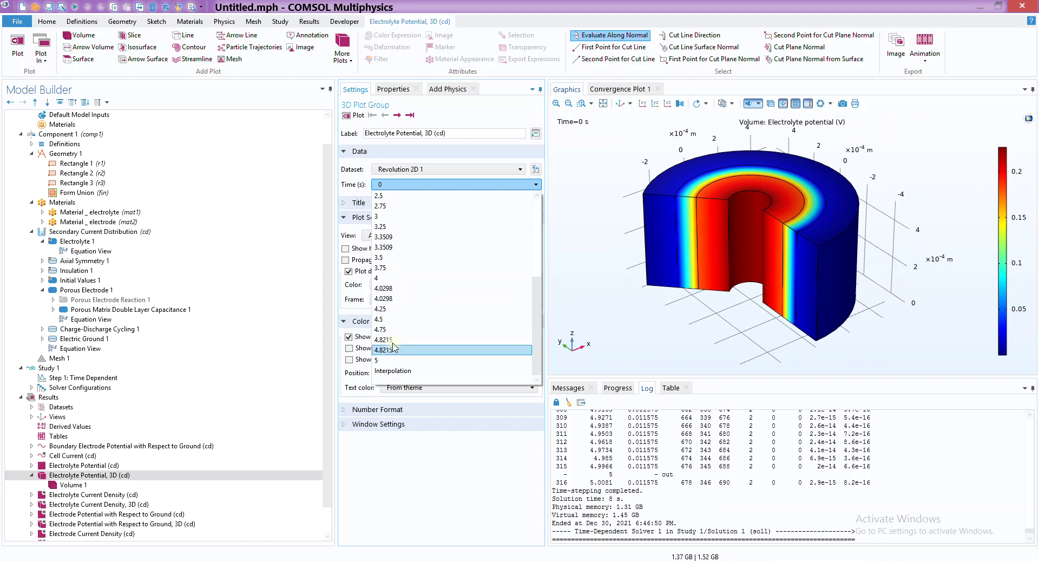
pyautogui.click(400, 297)
pyautogui.click(352, 115)
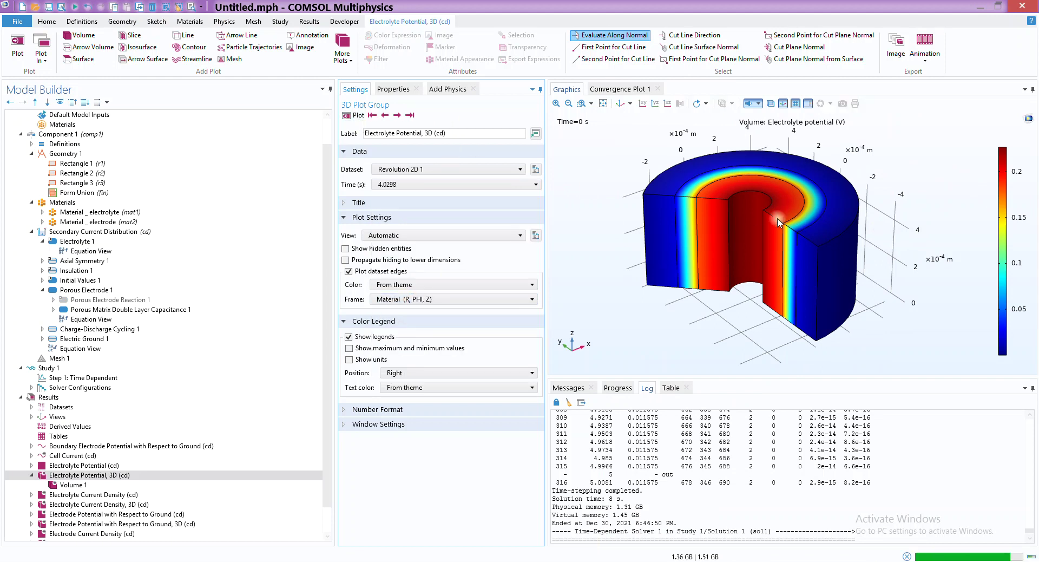